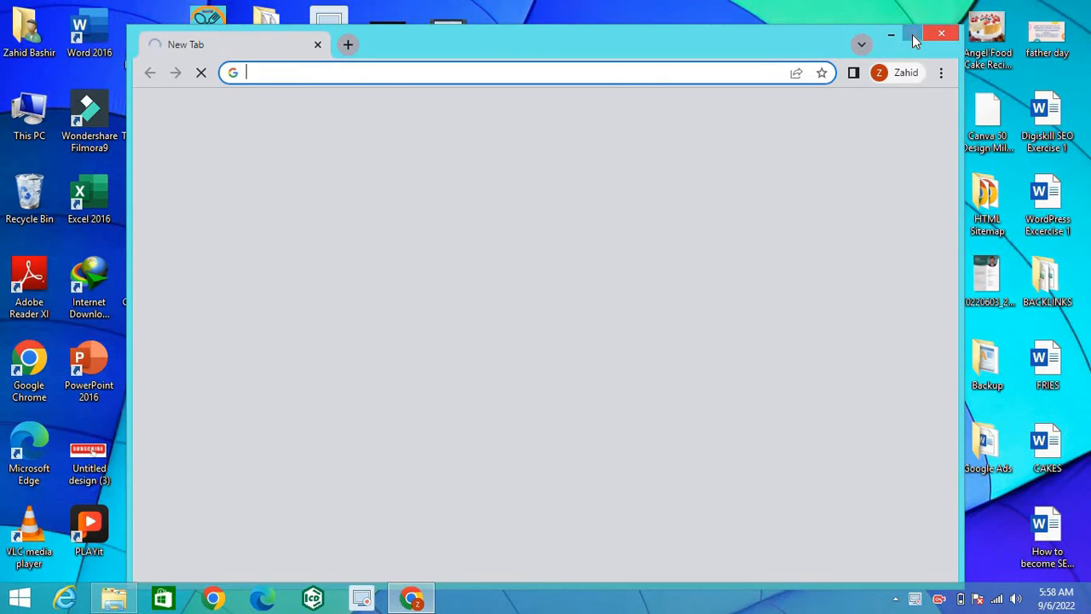
# Step: Maximize the browser window, open YouTube and go to the channel's YouTube Studio dashboard
pyautogui.click(912, 34)
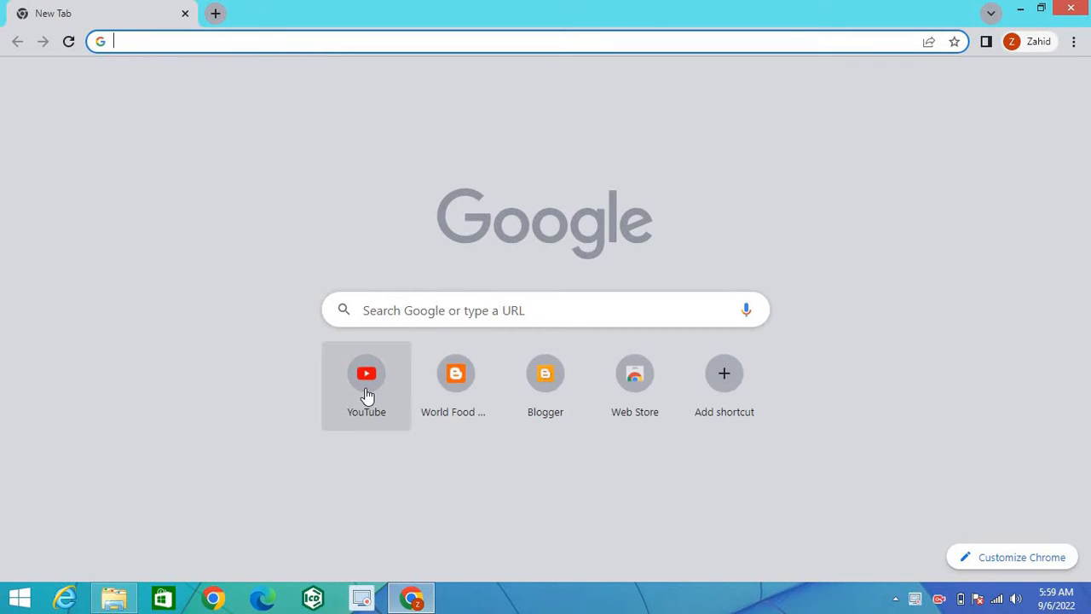
pyautogui.click(367, 394)
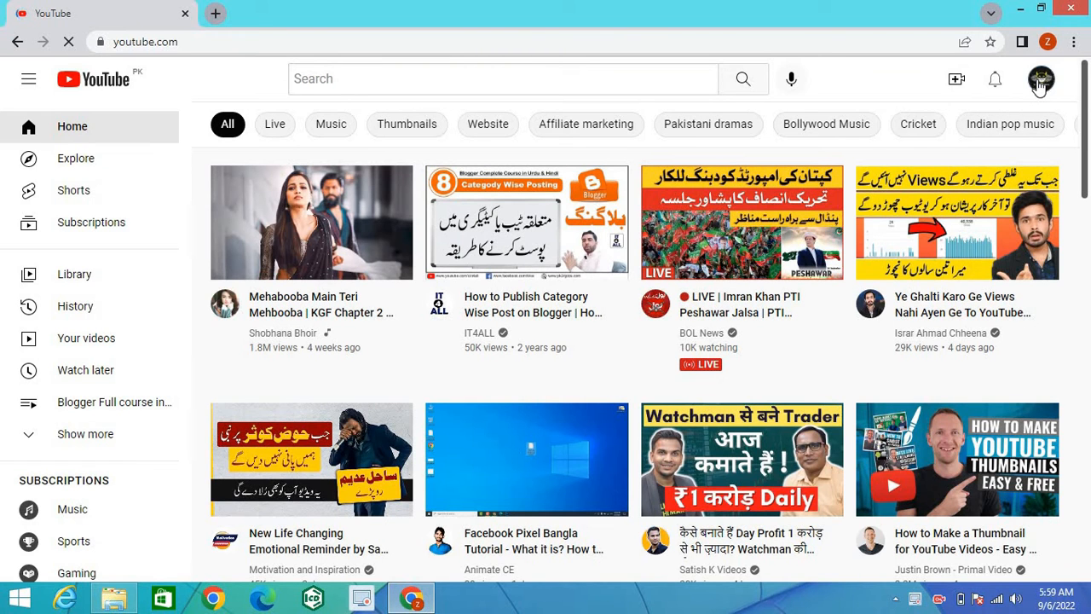
pyautogui.click(1040, 83)
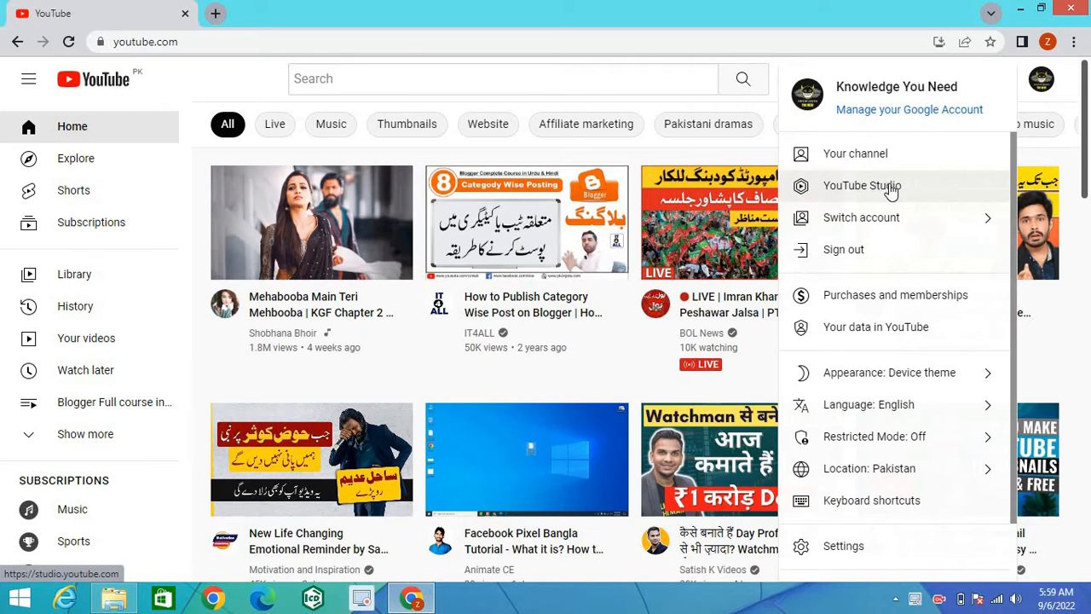
pyautogui.click(891, 189)
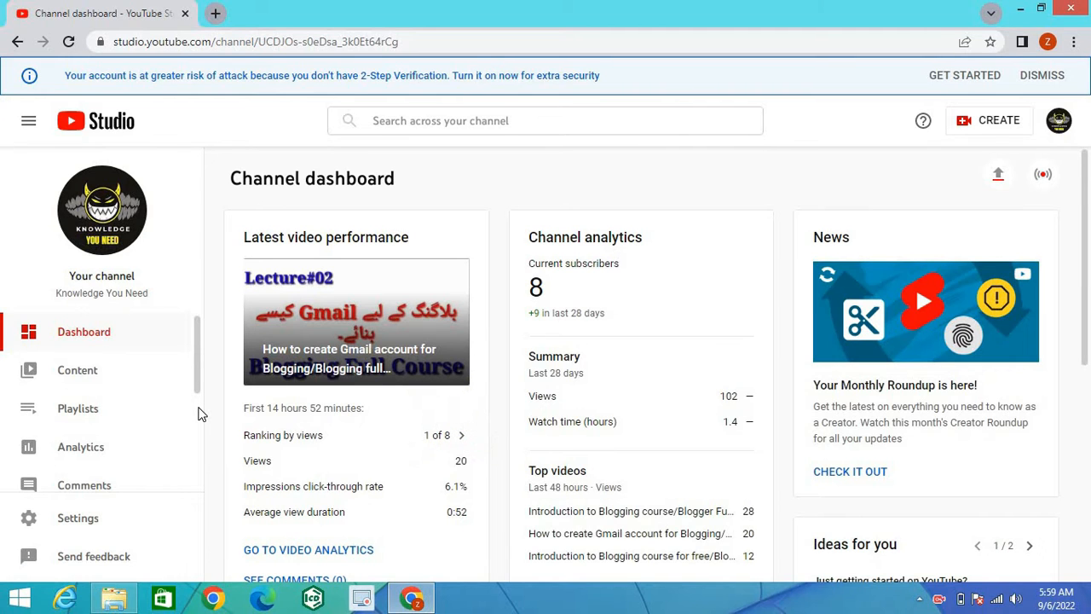
# Step: Start a new video upload with the file "How to create cv with word" from the Desktop
pyautogui.click(1002, 127)
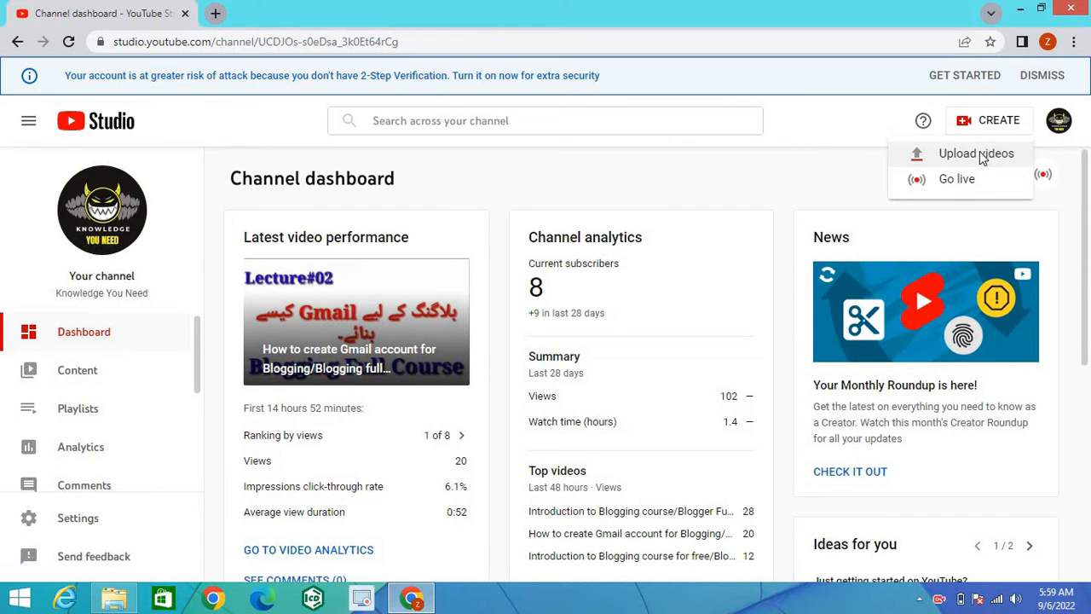
pyautogui.click(981, 157)
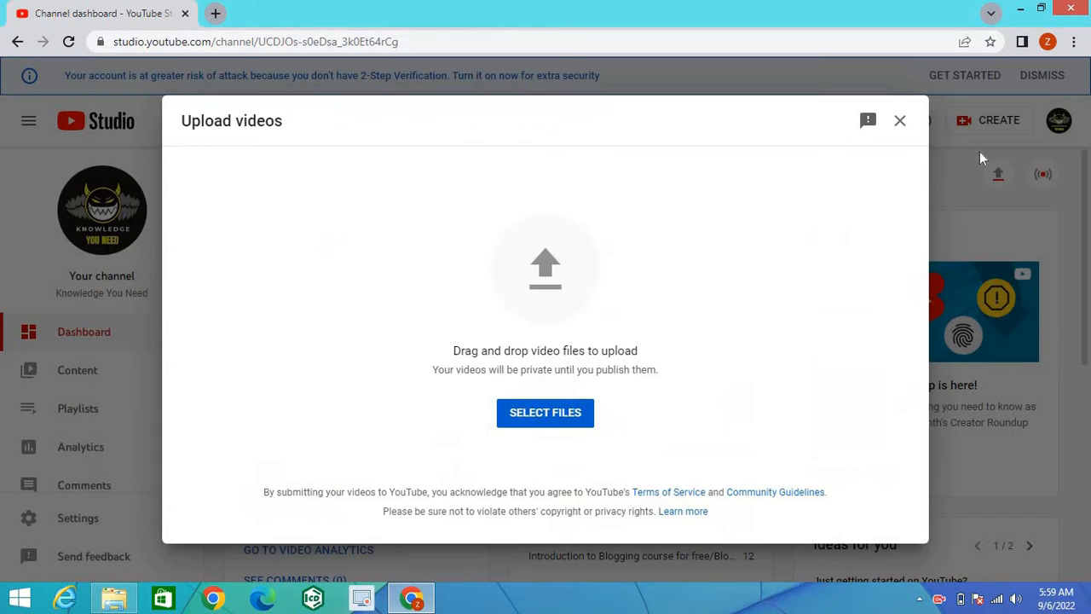
pyautogui.click(560, 420)
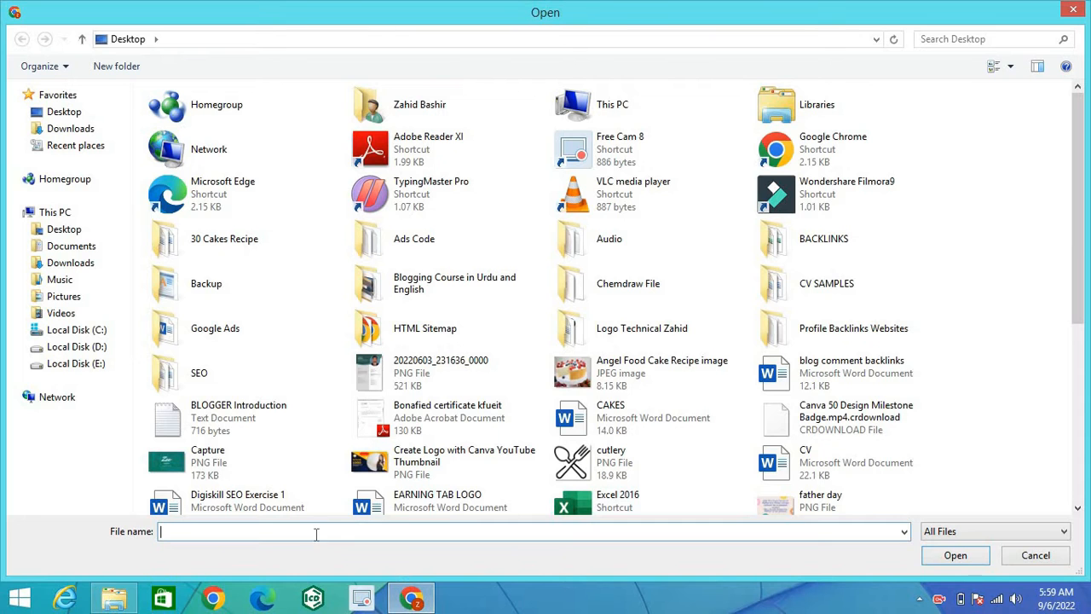
pyautogui.click(1077, 508)
pyautogui.scroll(-2, 1078, 508)
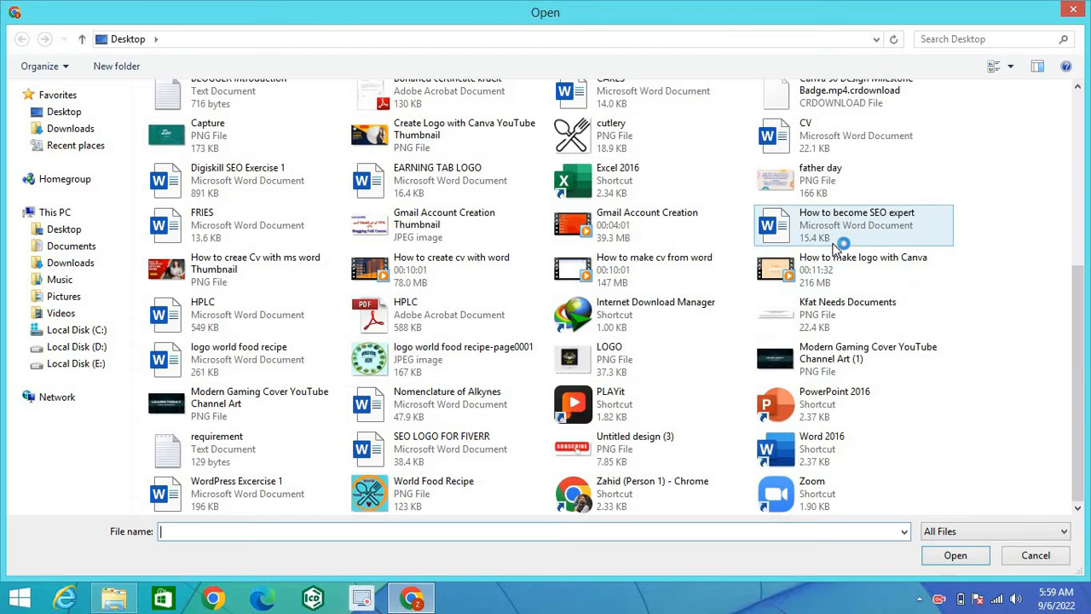
pyautogui.click(684, 273)
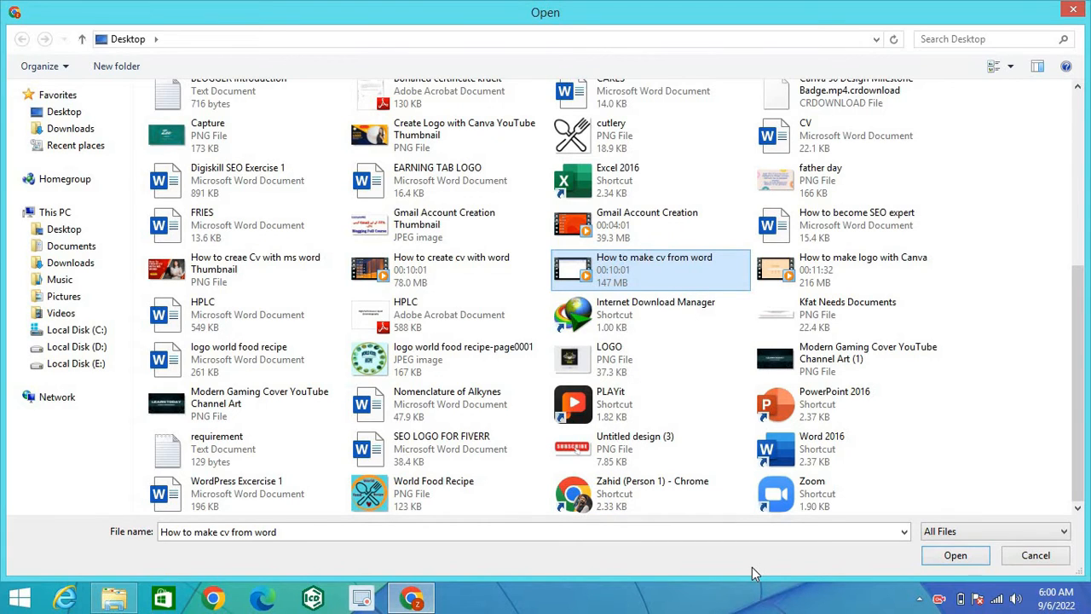
pyautogui.click(490, 278)
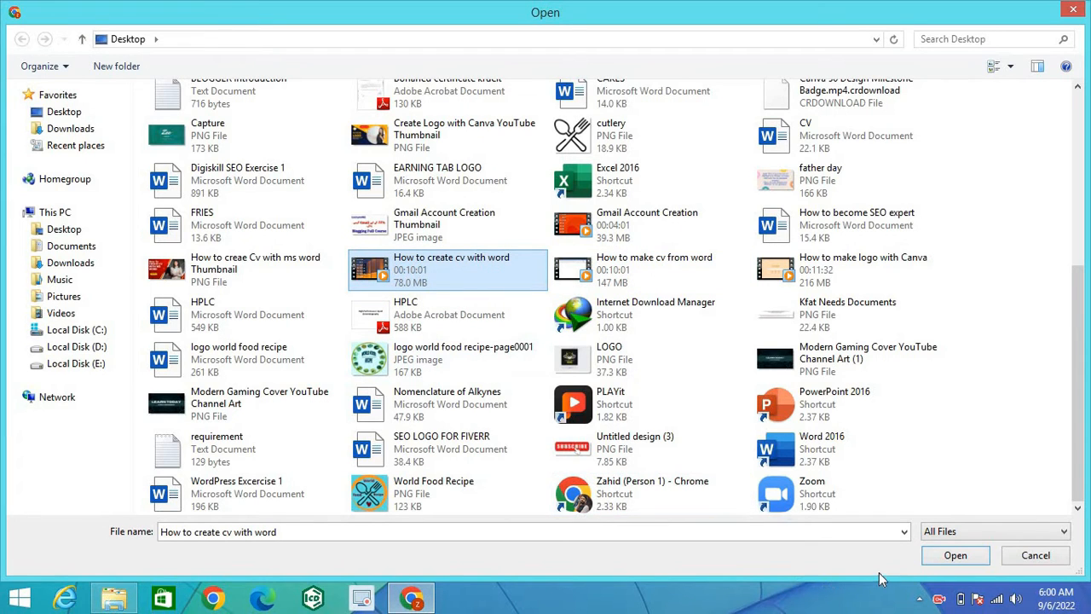
pyautogui.click(956, 556)
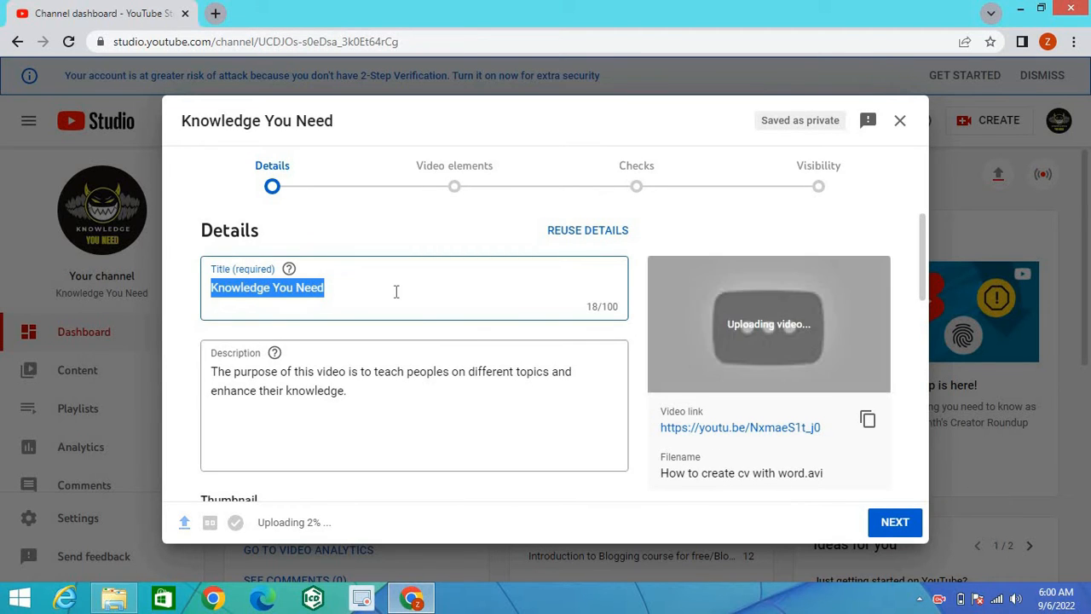
# Step: Replace the default video title with "How to Create Cv with Ms Word Easily/Design Cv/Cv Template"
pyautogui.click(371, 287)
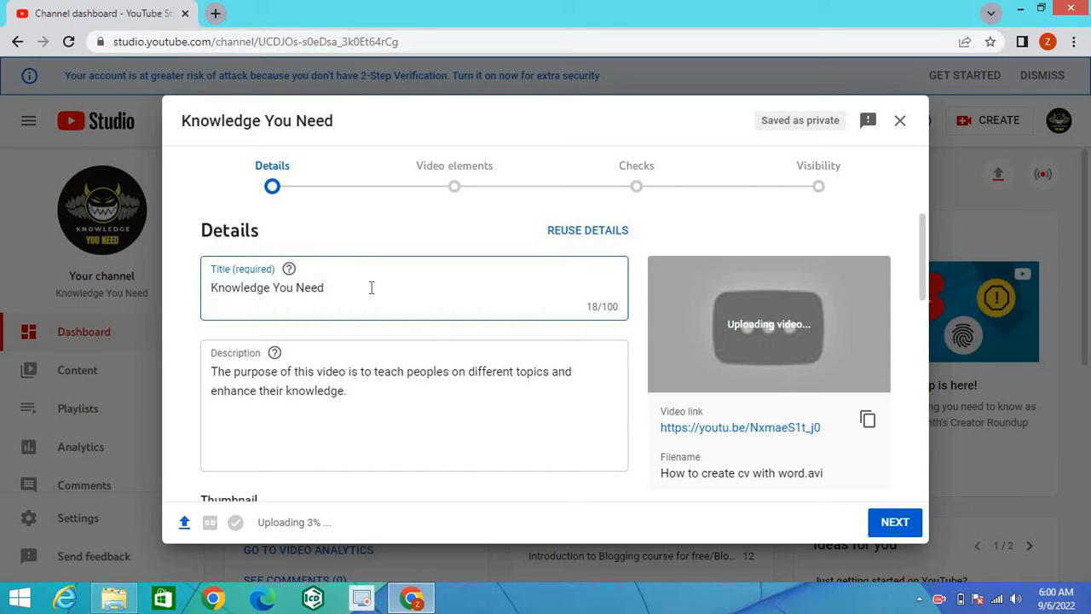
pyautogui.press('BackSpace')
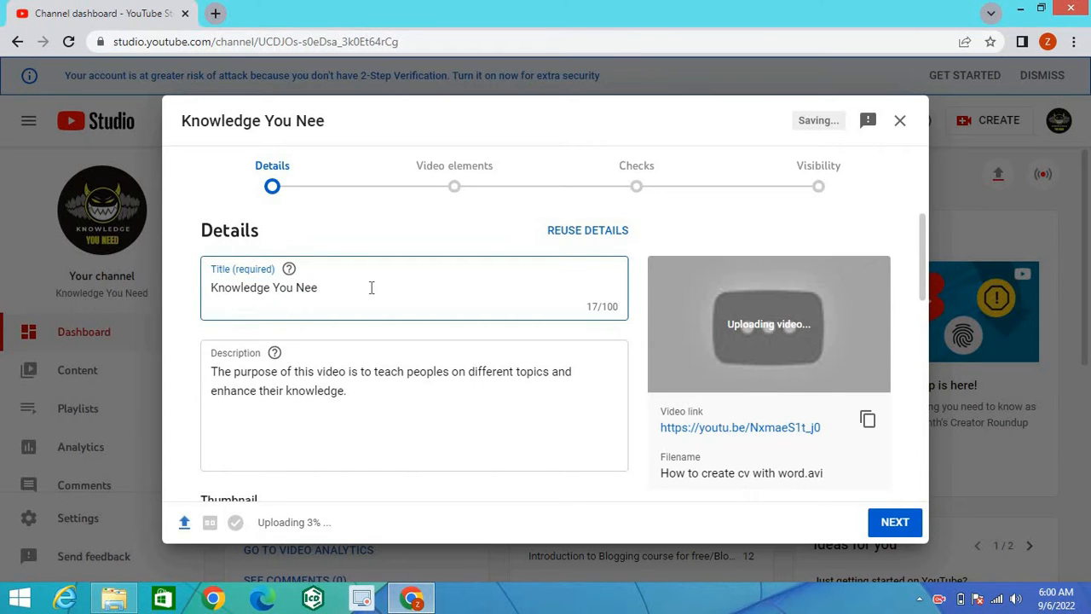
pyautogui.hotkey('ctrl', 'a')
pyautogui.press('BackSpace')
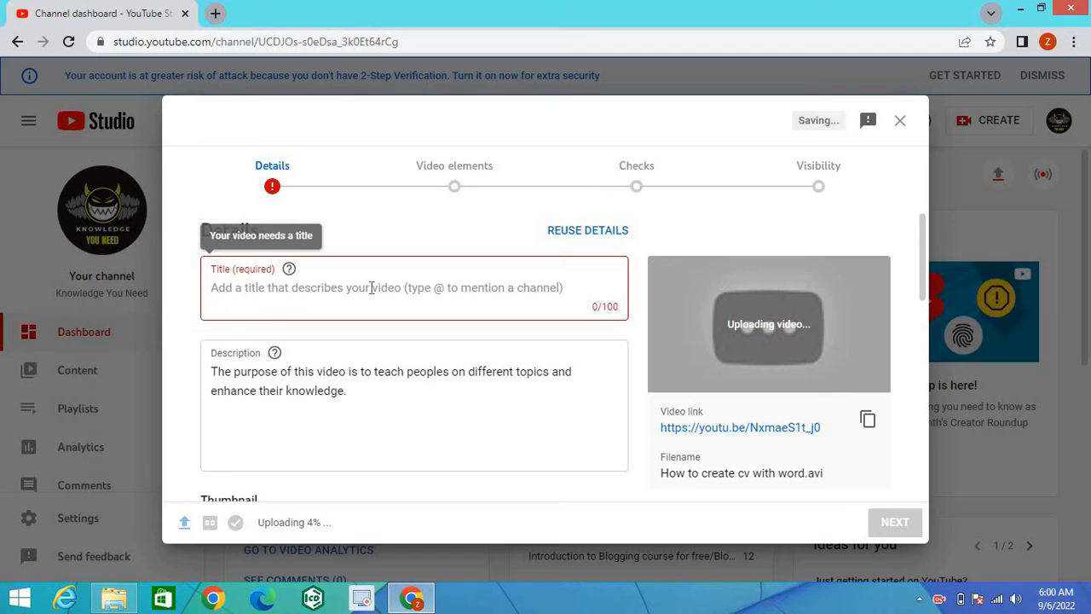
pyautogui.write('H')
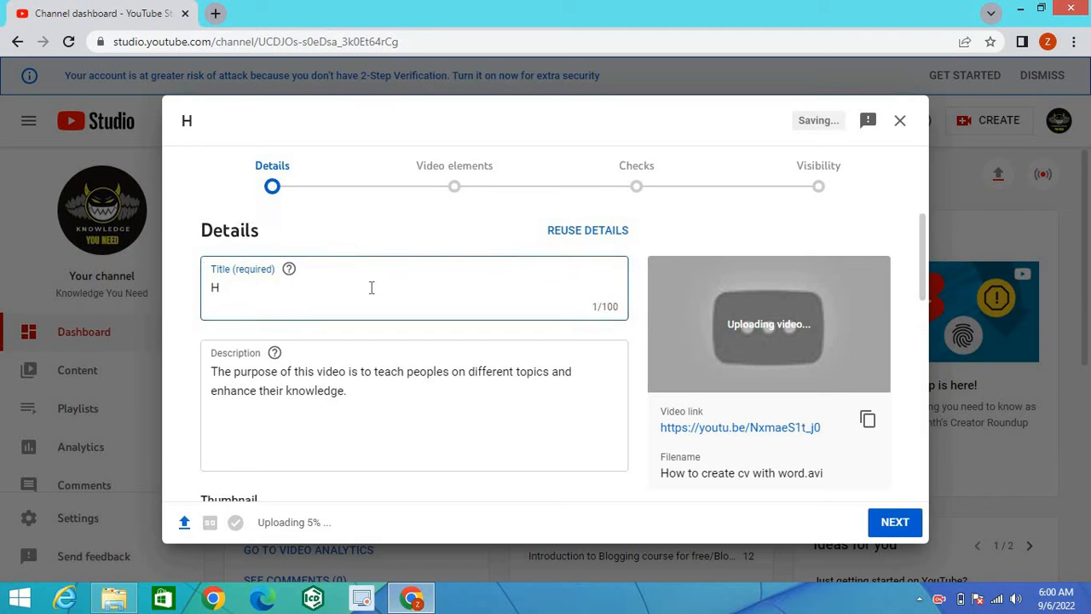
pyautogui.write('ow to Crea')
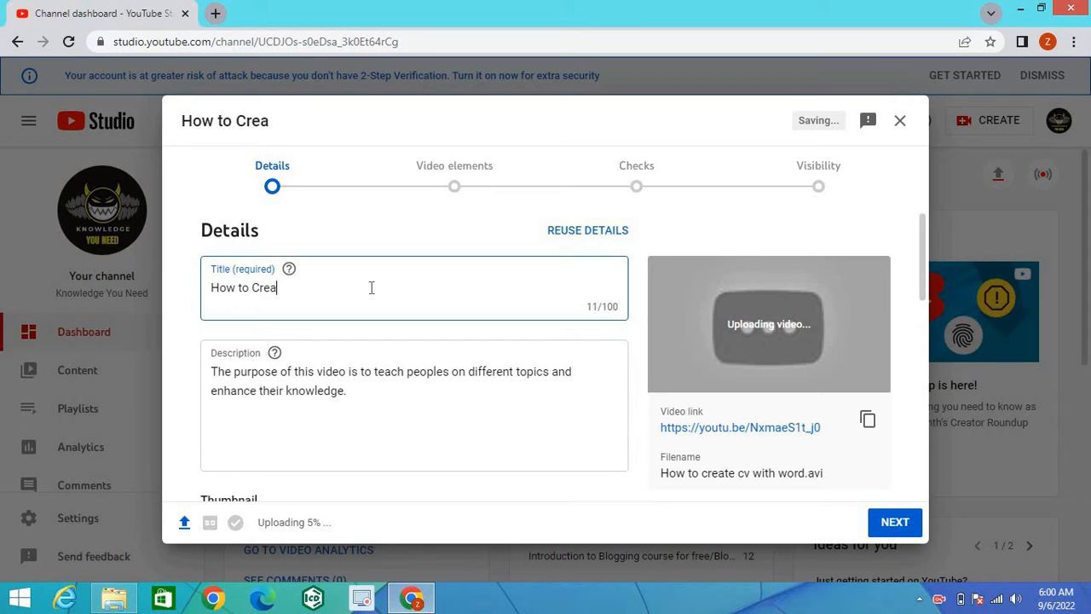
pyautogui.write('te Cv with ')
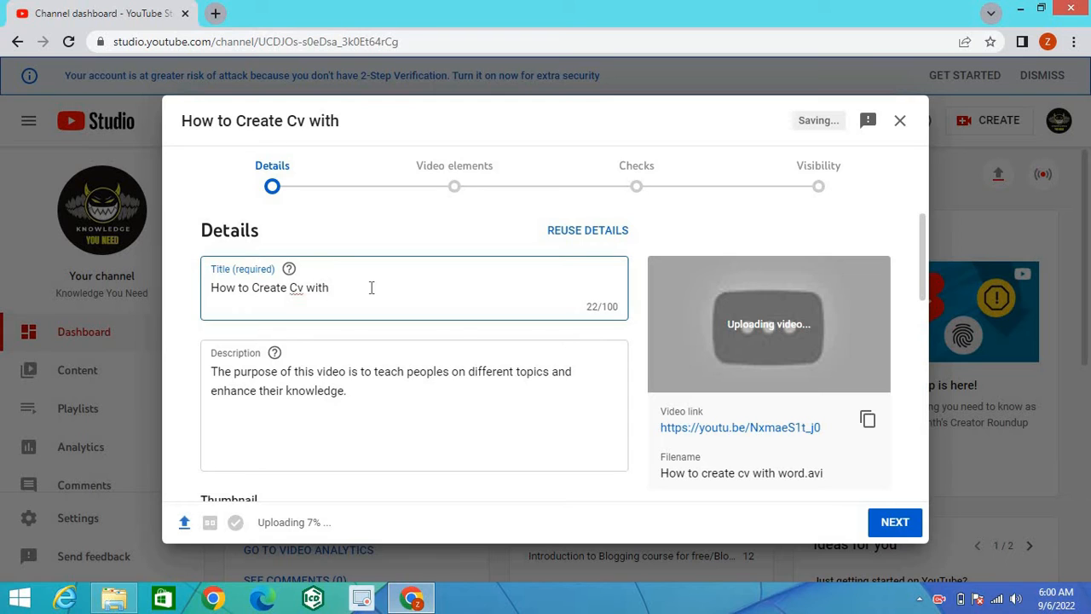
pyautogui.write('Ms Word')
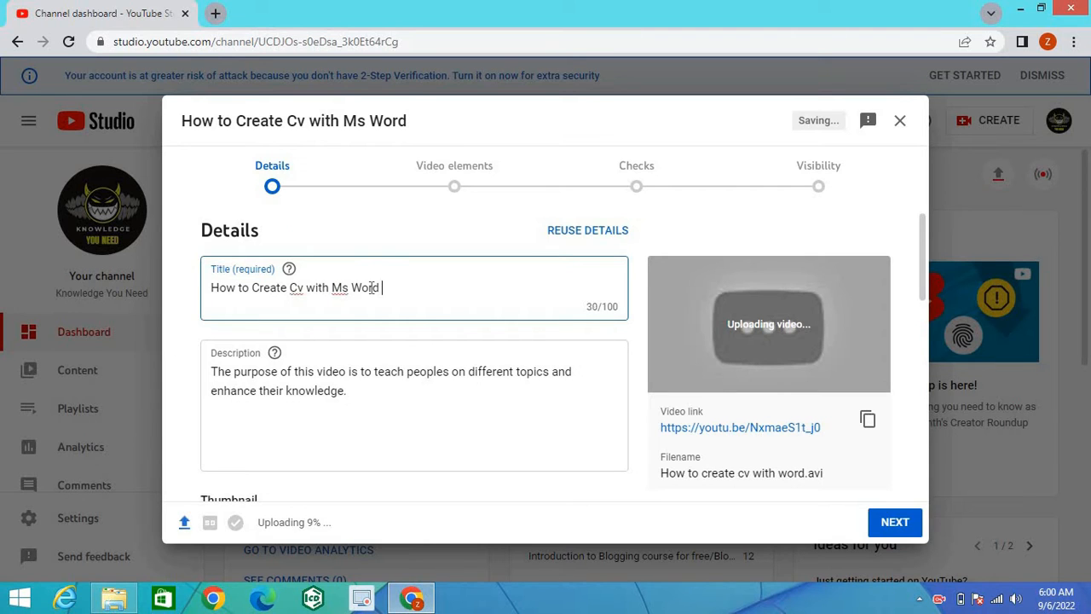
pyautogui.write(' Easily/')
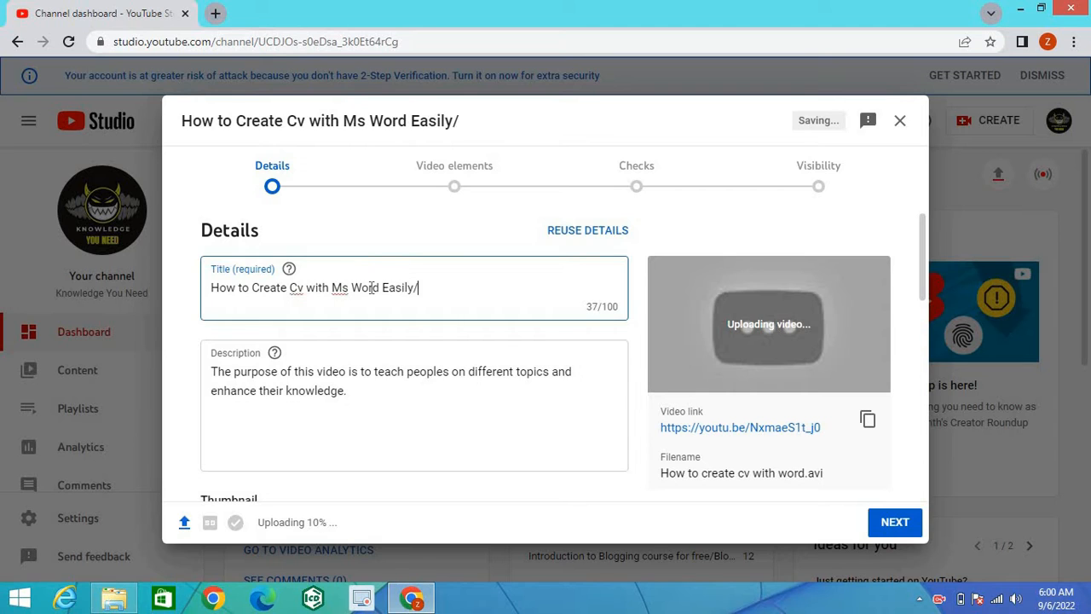
pyautogui.write('Design Cv')
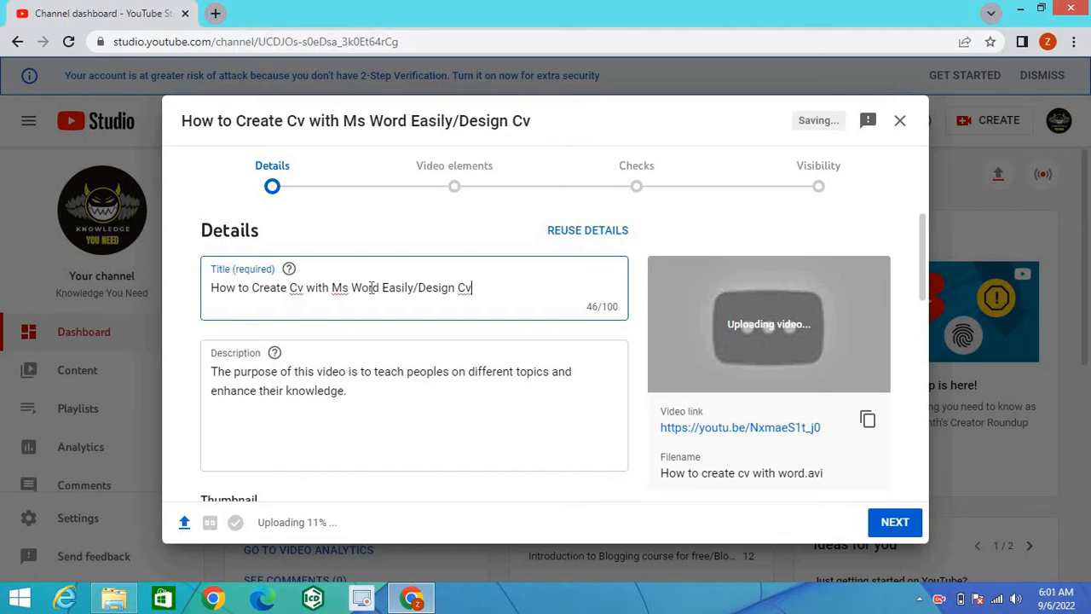
pyautogui.write('/Cv Te')
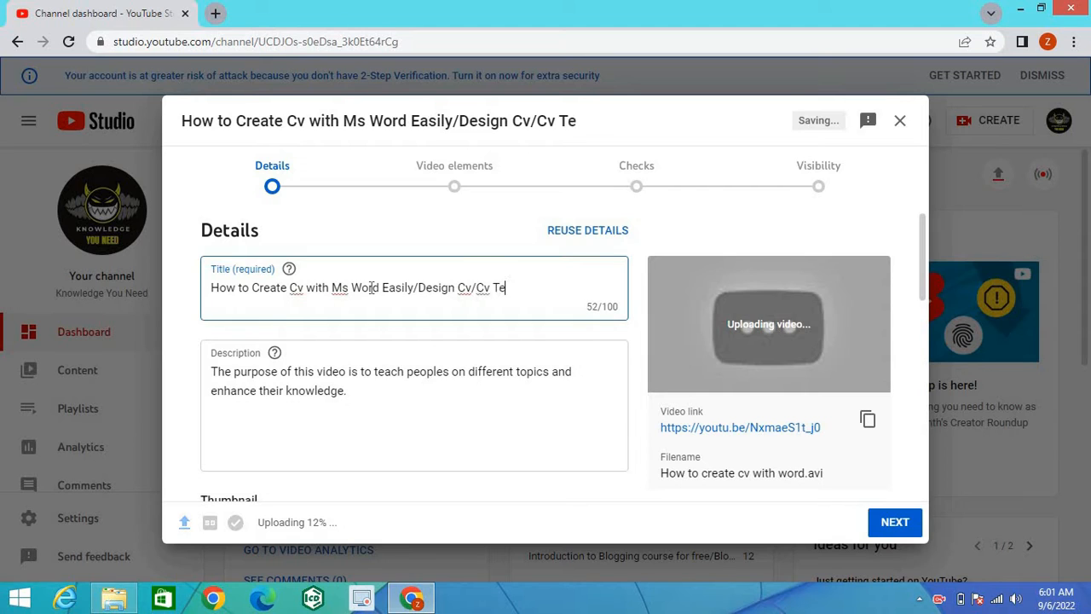
pyautogui.write('mplate')
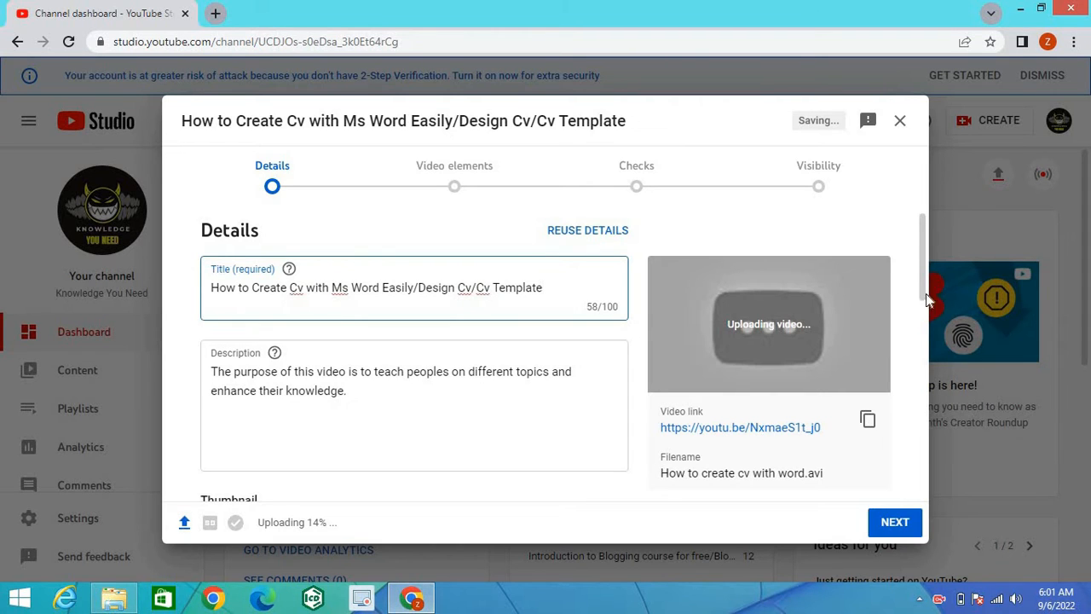
# Step: Set the video's audience to "No, it's not made for kids"
pyautogui.moveTo(925, 289); pyautogui.dragTo(924, 364)
pyautogui.moveTo(252, 332)
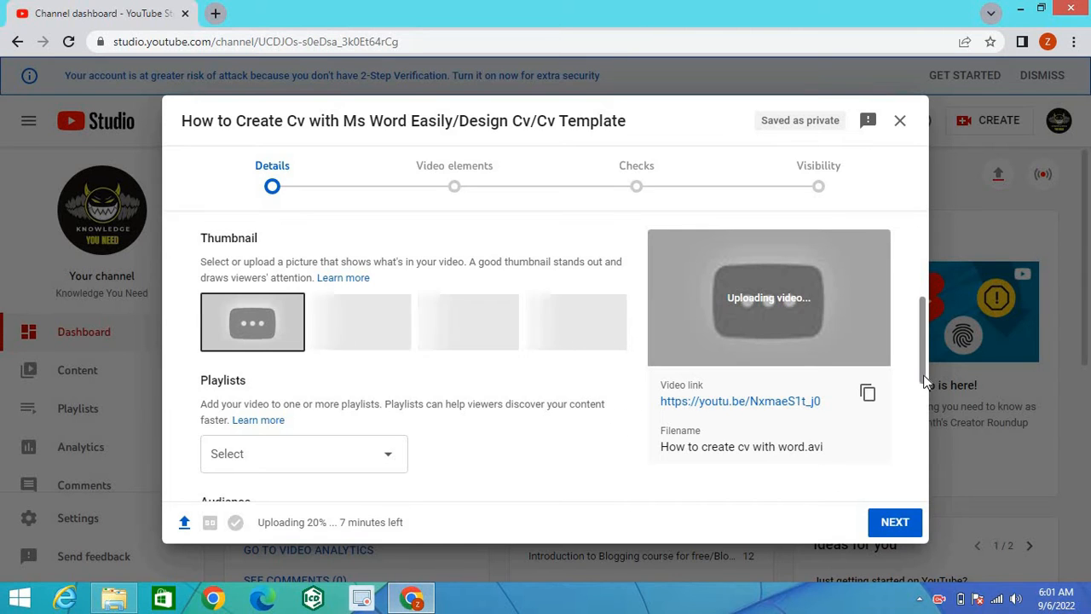
pyautogui.moveTo(926, 382); pyautogui.dragTo(926, 508)
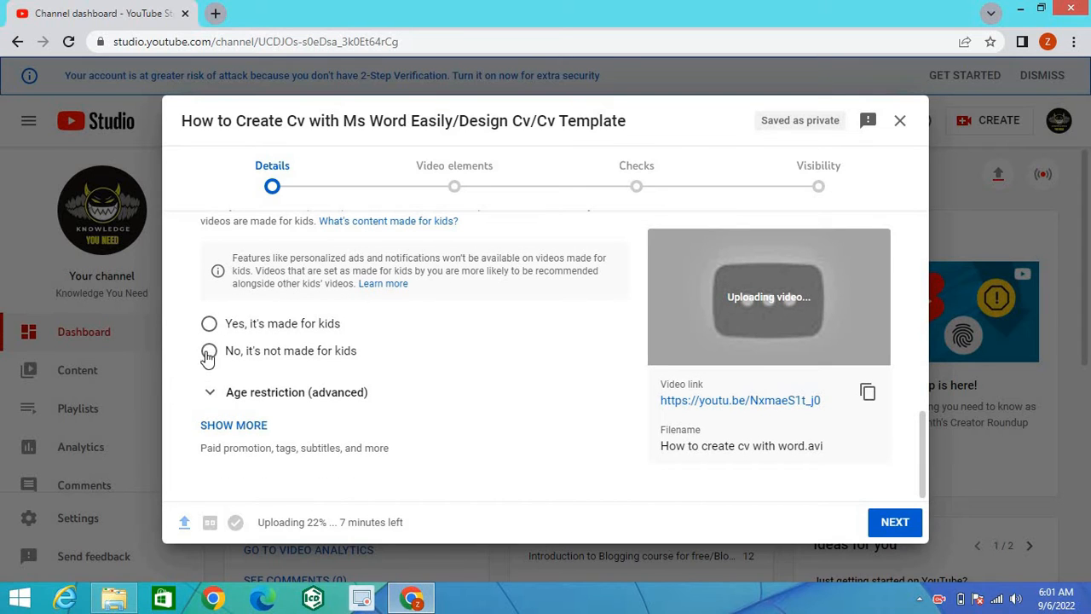
pyautogui.click(208, 354)
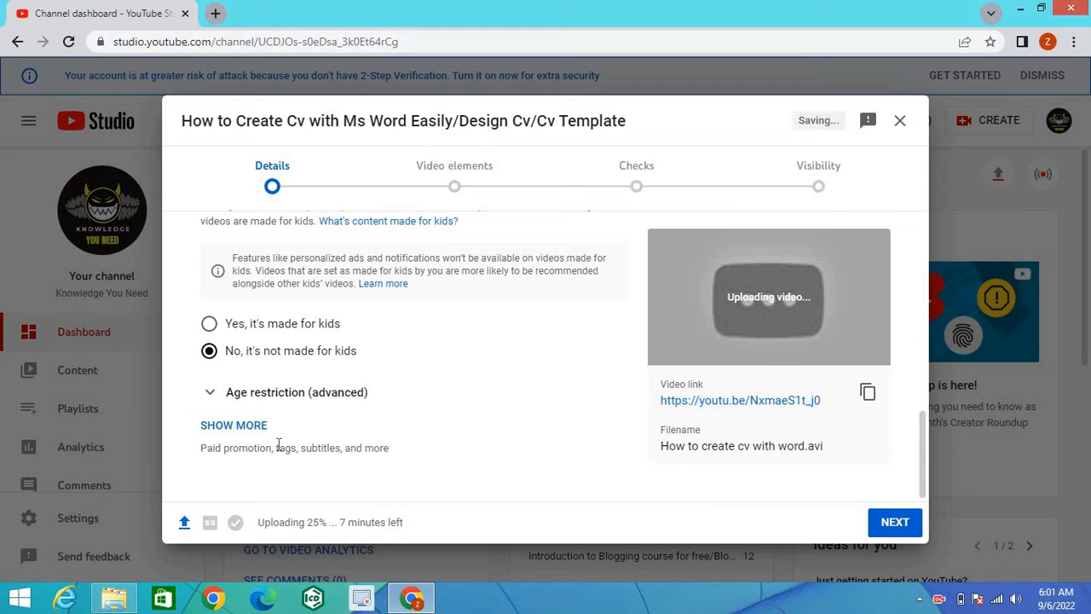
# Step: Expand the additional video details and add the tags "Design Cv", "create cv with ms word" and "cv creaion"
pyautogui.click(251, 433)
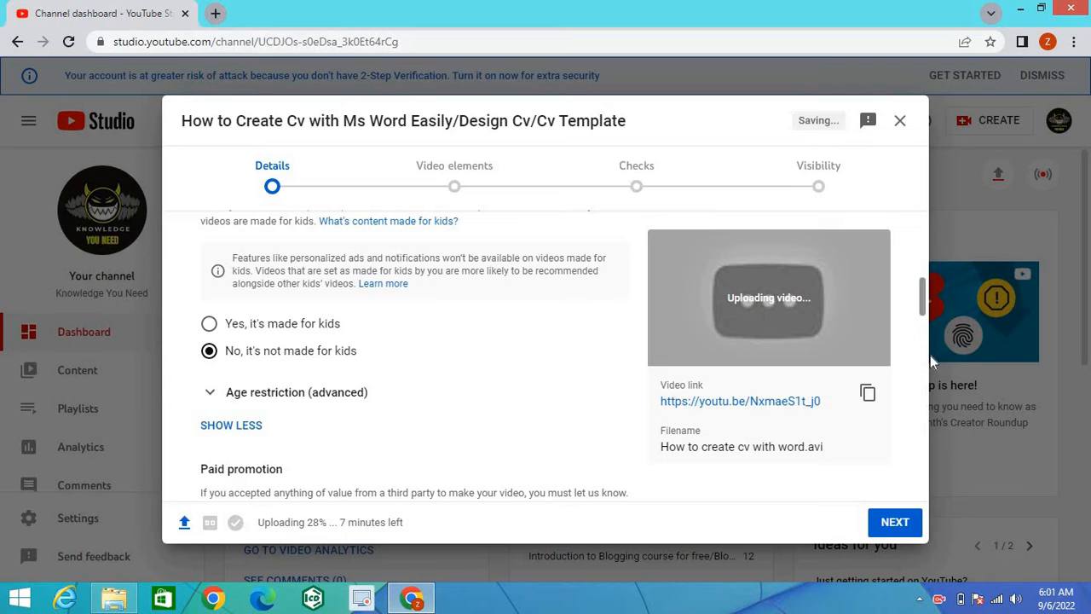
pyautogui.scroll(-5, 930, 355)
pyautogui.scroll(-4, 930, 355)
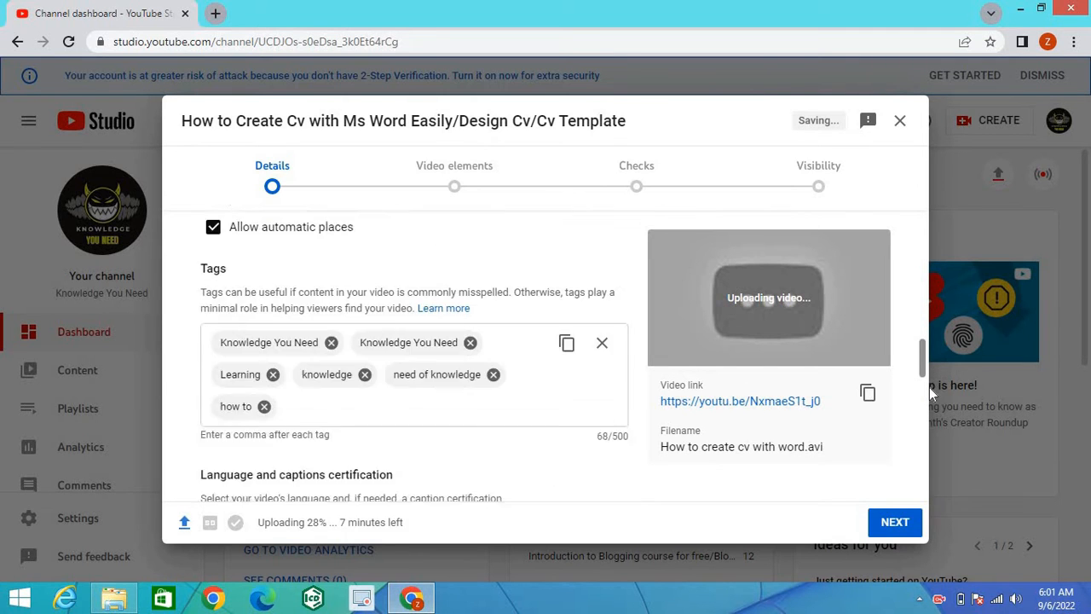
pyautogui.scroll(5, 929, 341)
pyautogui.scroll(-2, 928, 354)
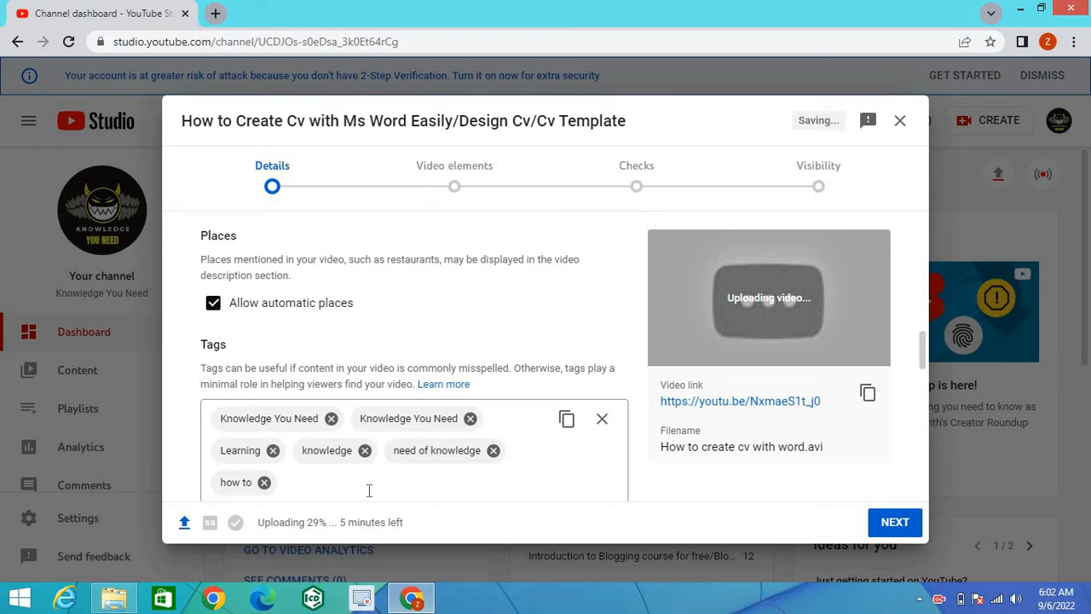
pyautogui.click(369, 490)
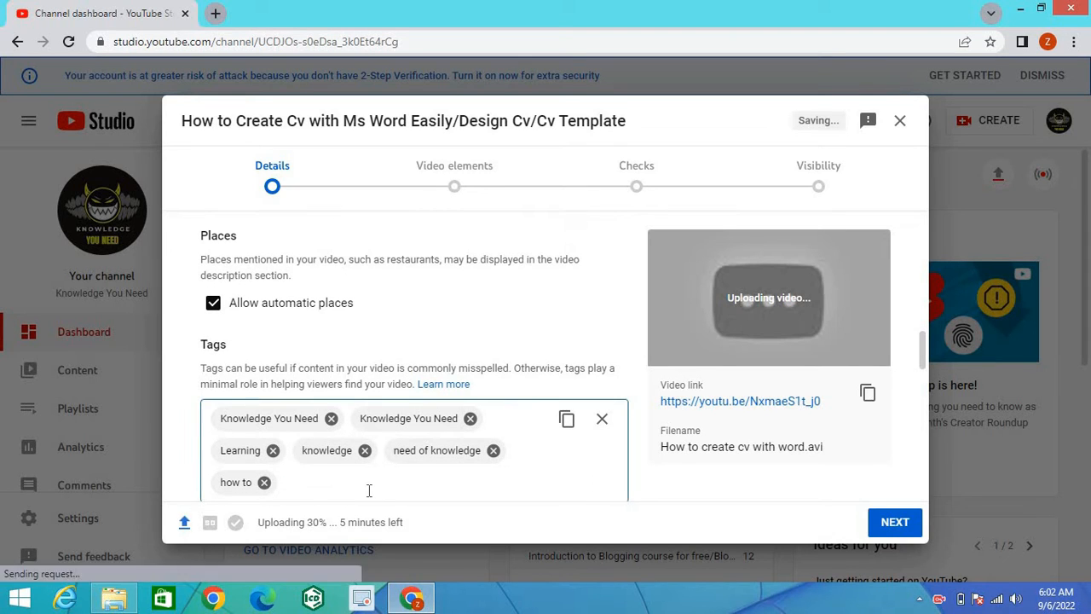
pyautogui.write('Des')
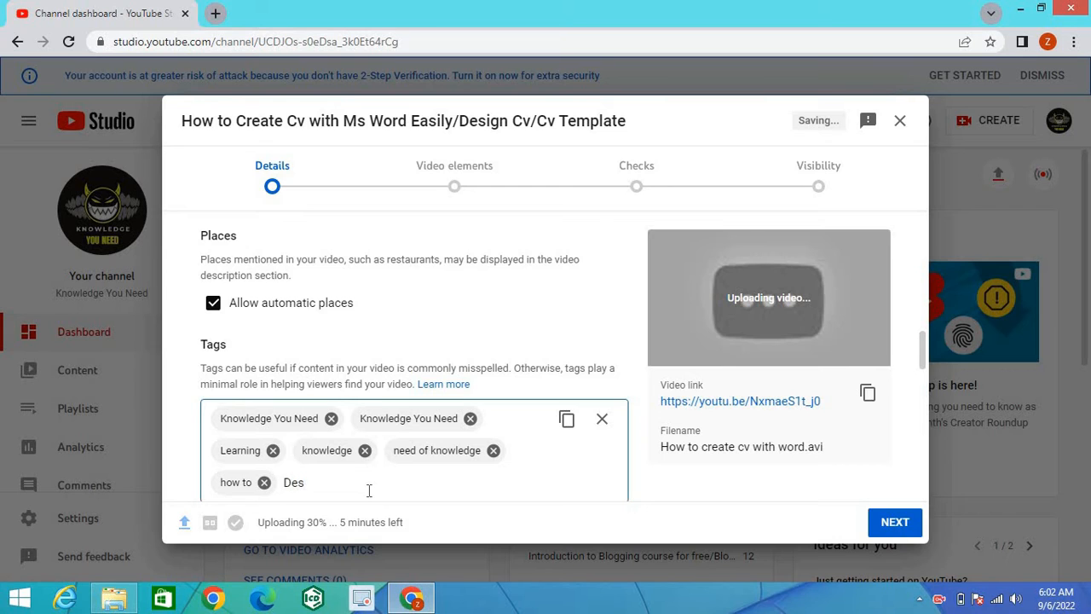
pyautogui.write('ign Cv')
pyautogui.press('Return')
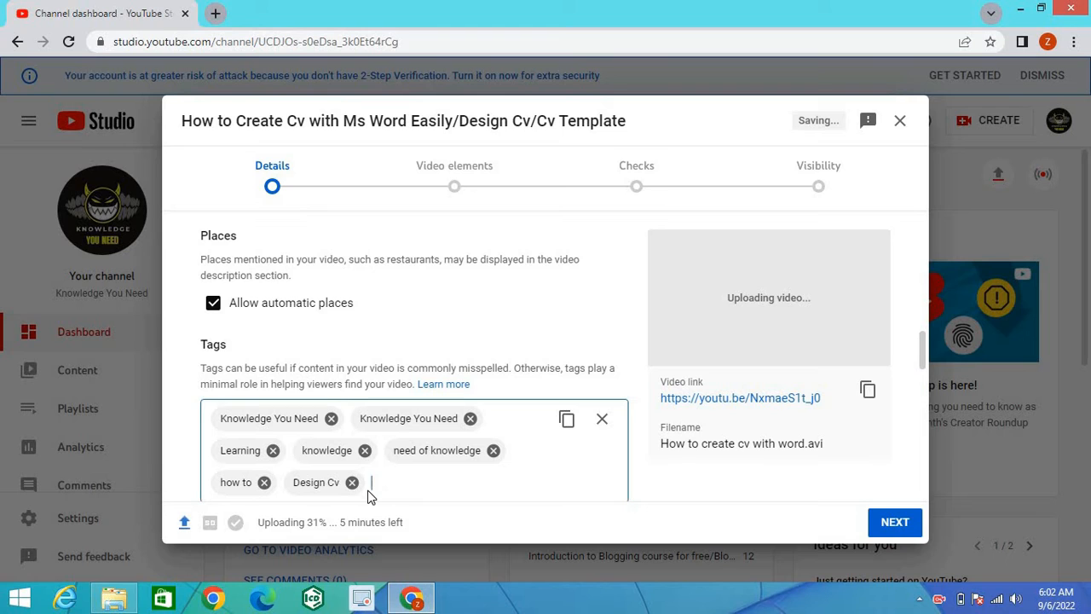
pyautogui.write('create cv with ms word')
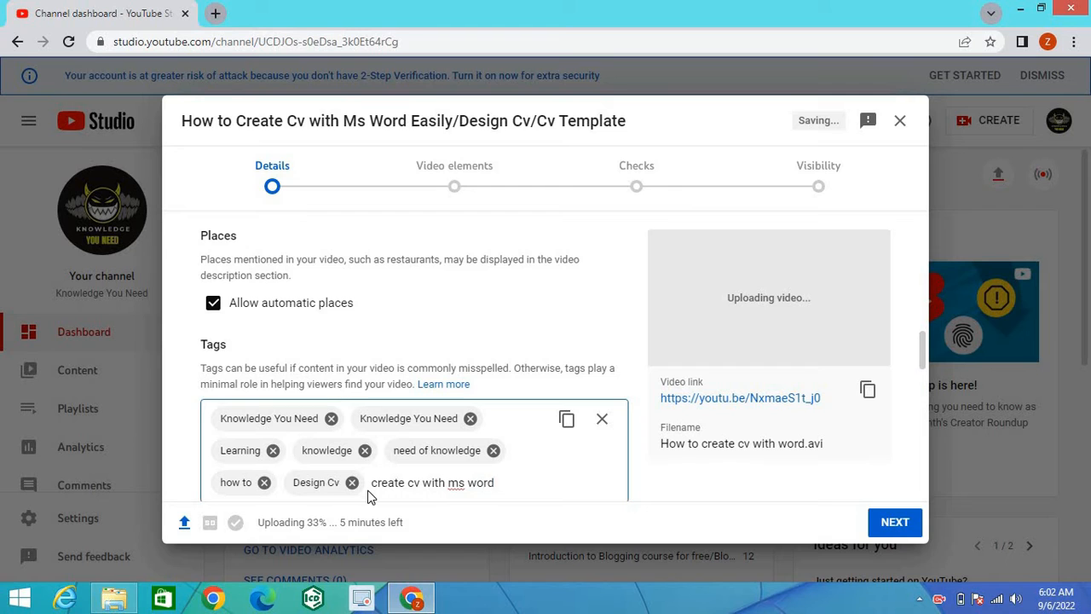
pyautogui.press('Return')
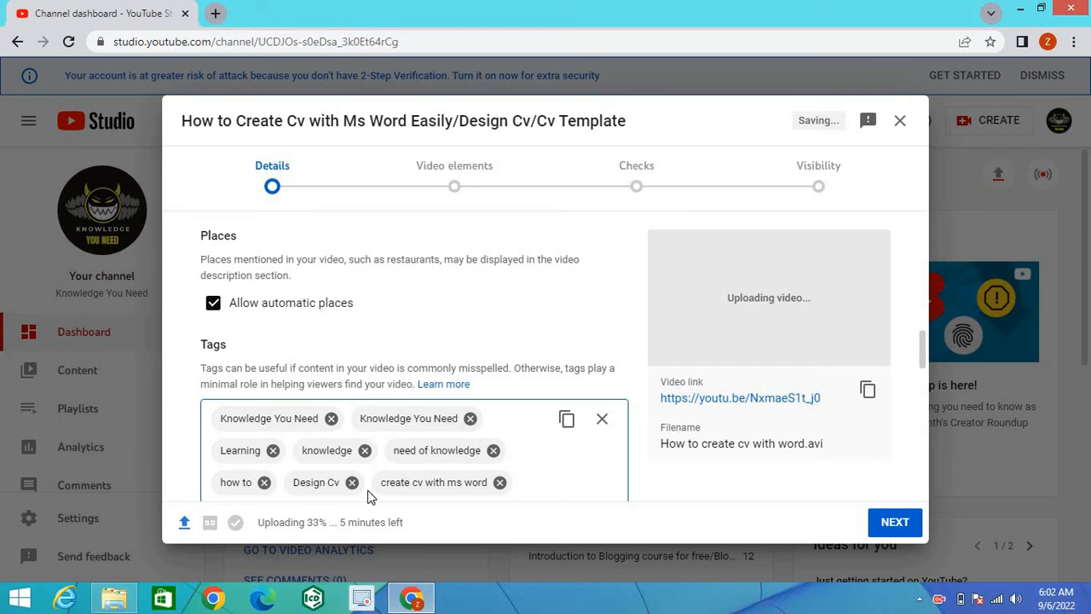
pyautogui.write('cv')
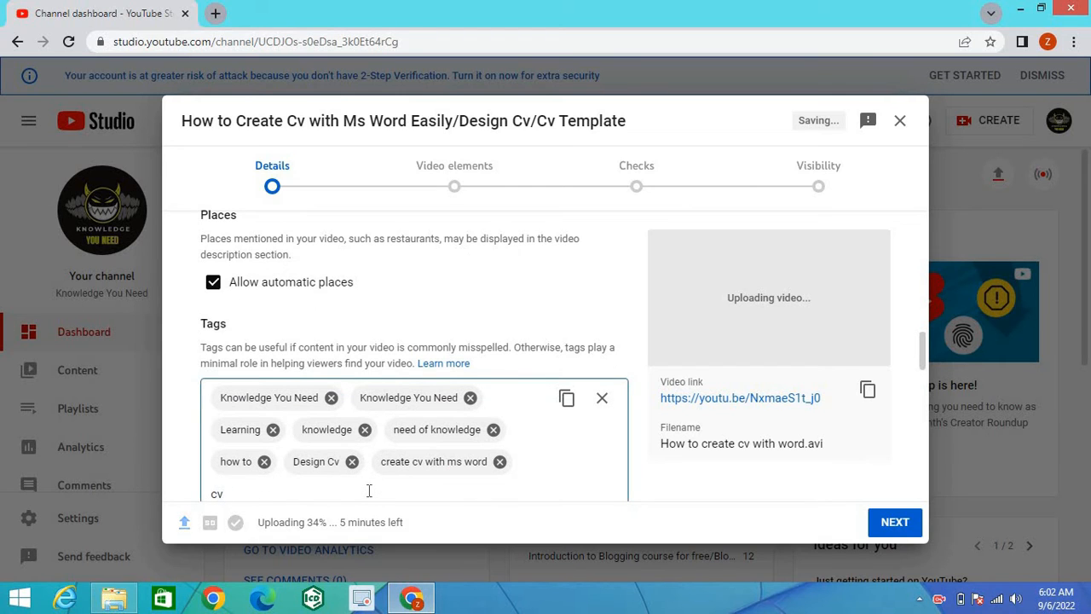
pyautogui.write(' creaion')
pyautogui.press('Return')
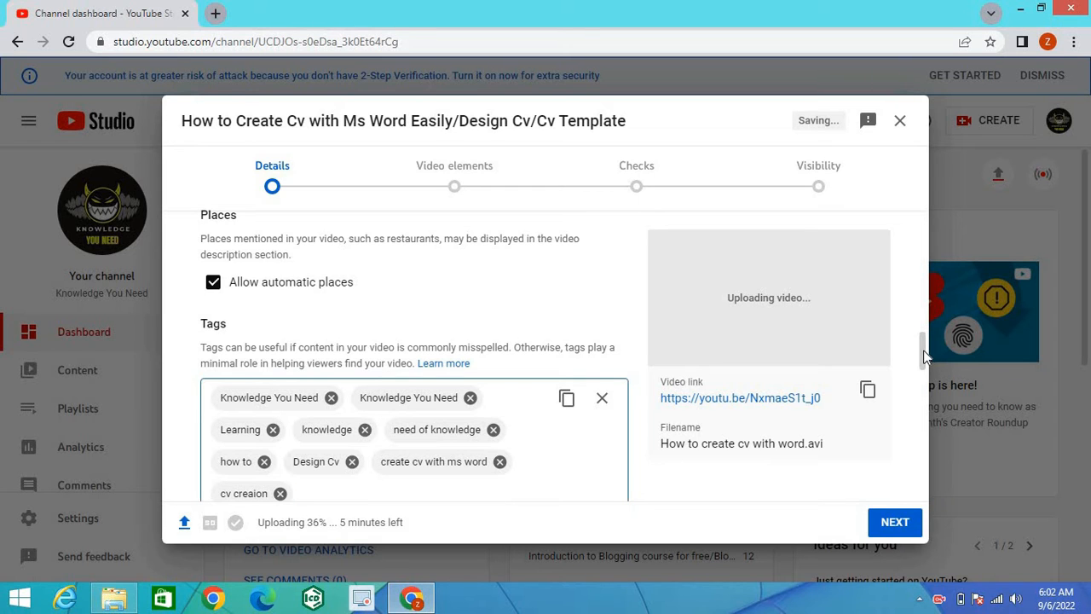
# Step: Set the video language to English (United States) in the language and captions certification settings
pyautogui.moveTo(923, 349); pyautogui.dragTo(924, 383)
pyautogui.click(389, 294)
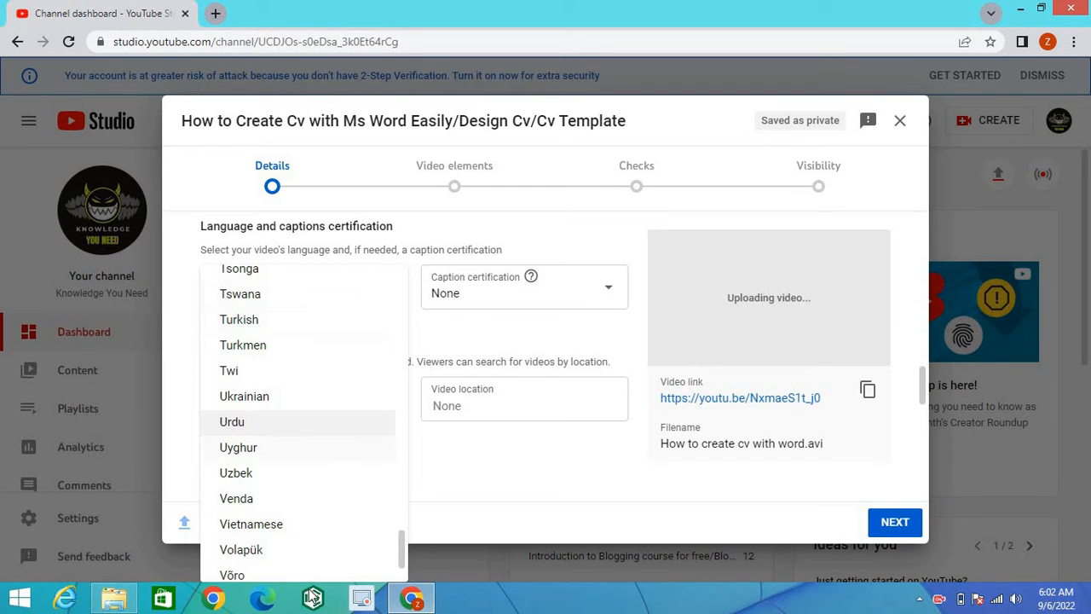
pyautogui.moveTo(404, 552); pyautogui.dragTo(404, 364)
pyautogui.scroll(1, 404, 365)
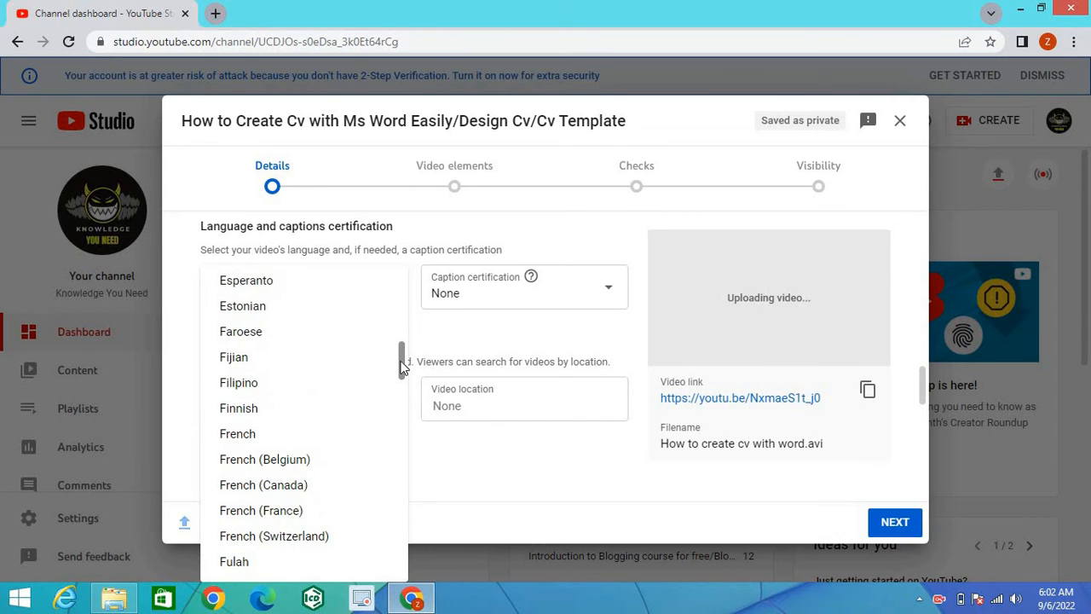
pyautogui.scroll(2, 404, 364)
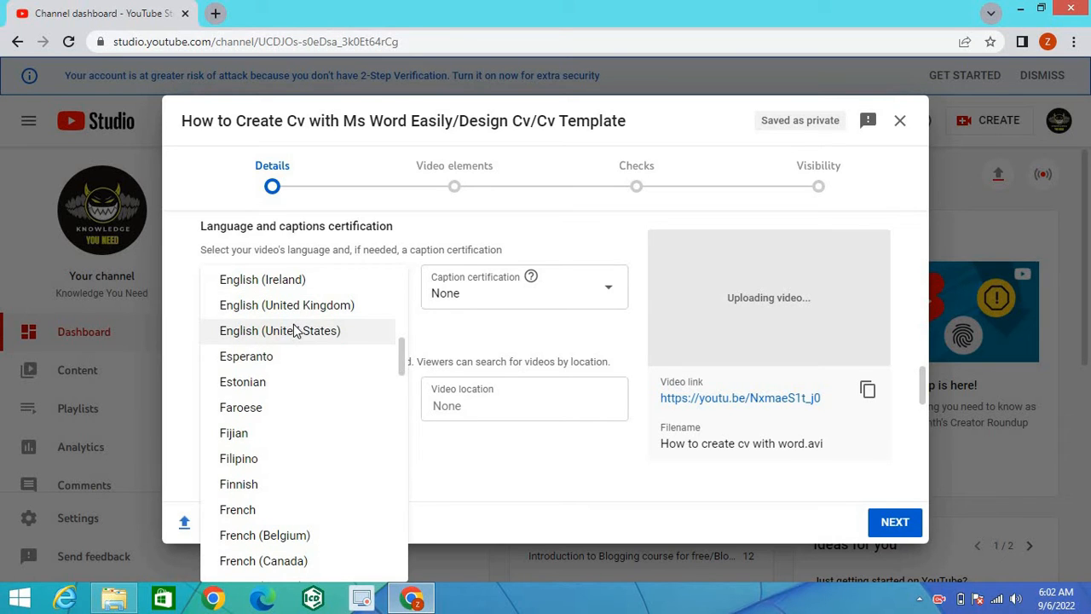
pyautogui.click(293, 331)
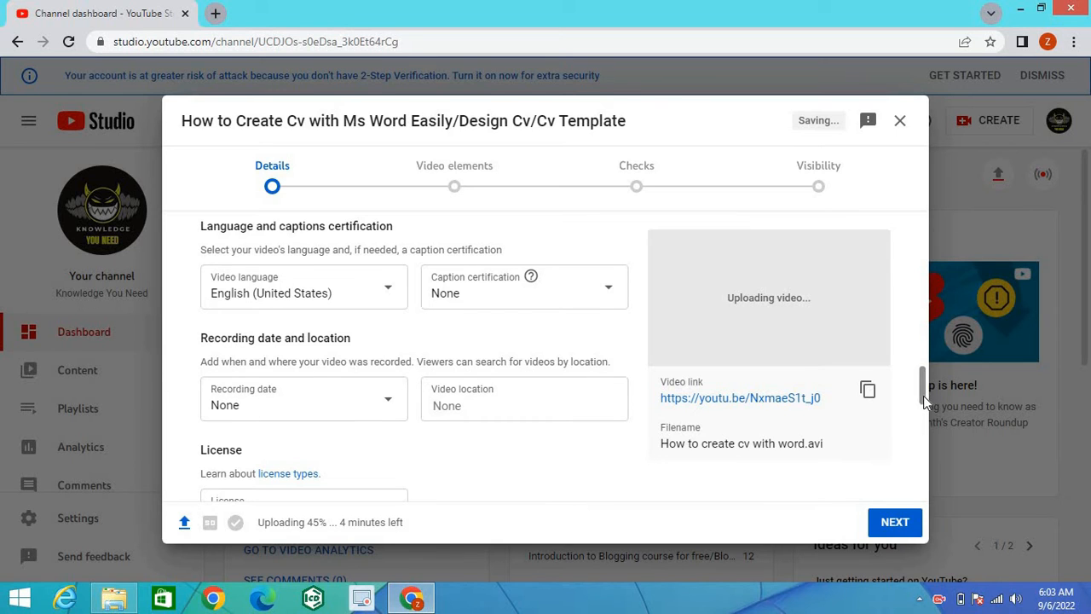
# Step: Set the sort order of the video's comments to Newest in the comments and ratings settings
pyautogui.moveTo(926, 401); pyautogui.dragTo(926, 424)
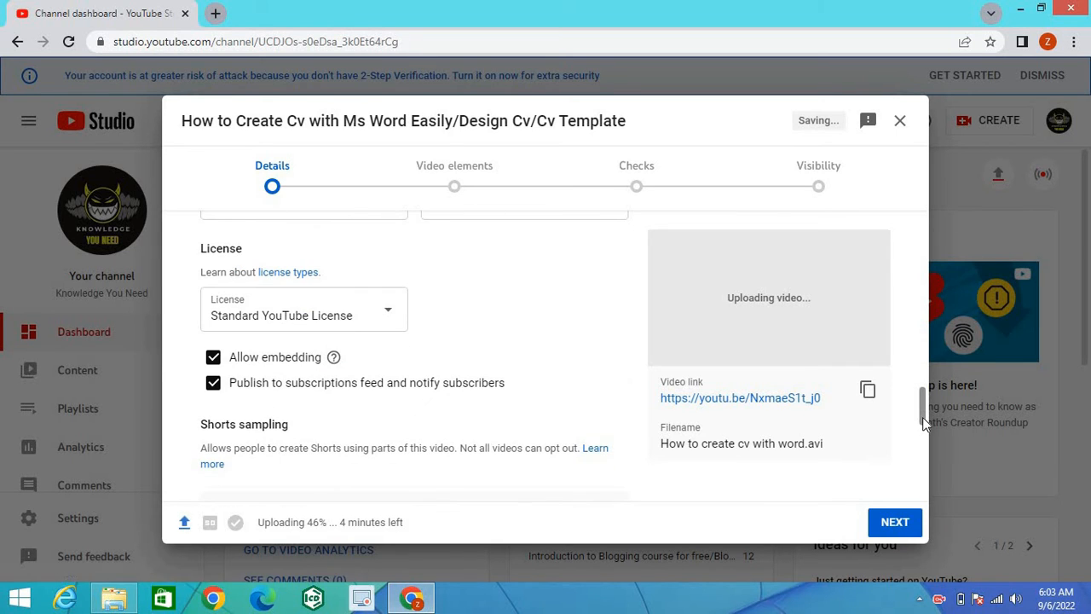
pyautogui.moveTo(926, 423); pyautogui.dragTo(926, 431)
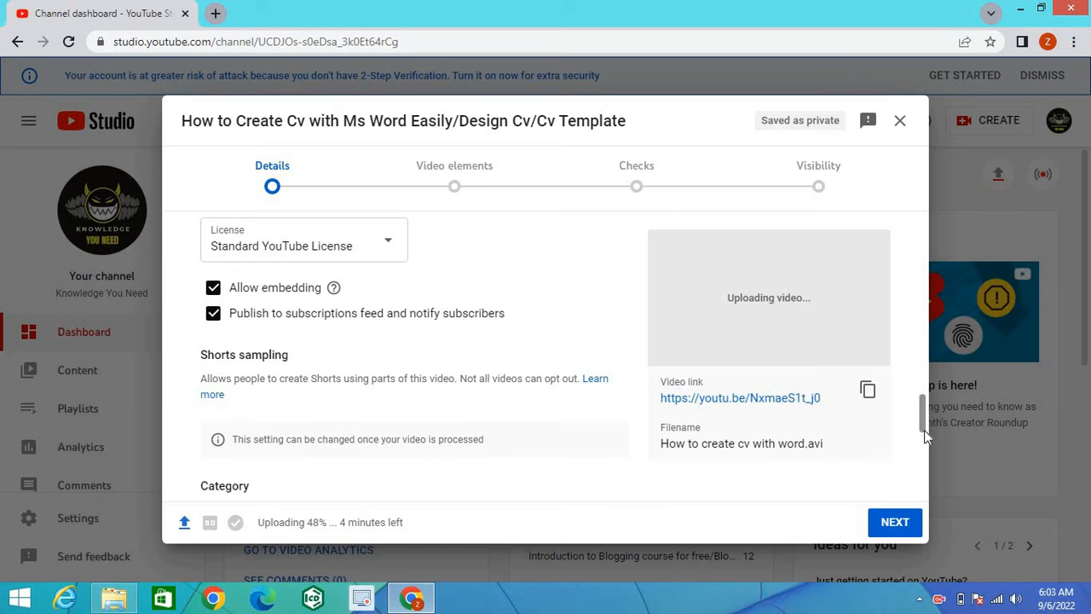
pyautogui.moveTo(925, 418); pyautogui.dragTo(927, 439)
pyautogui.scroll(-1, 924, 437)
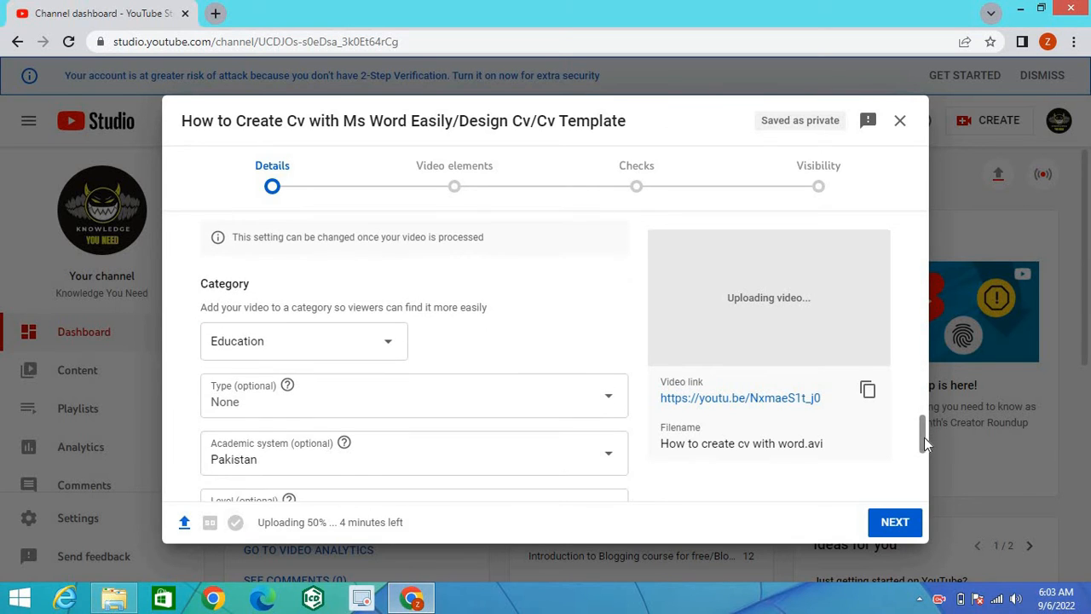
pyautogui.scroll(-1, 925, 445)
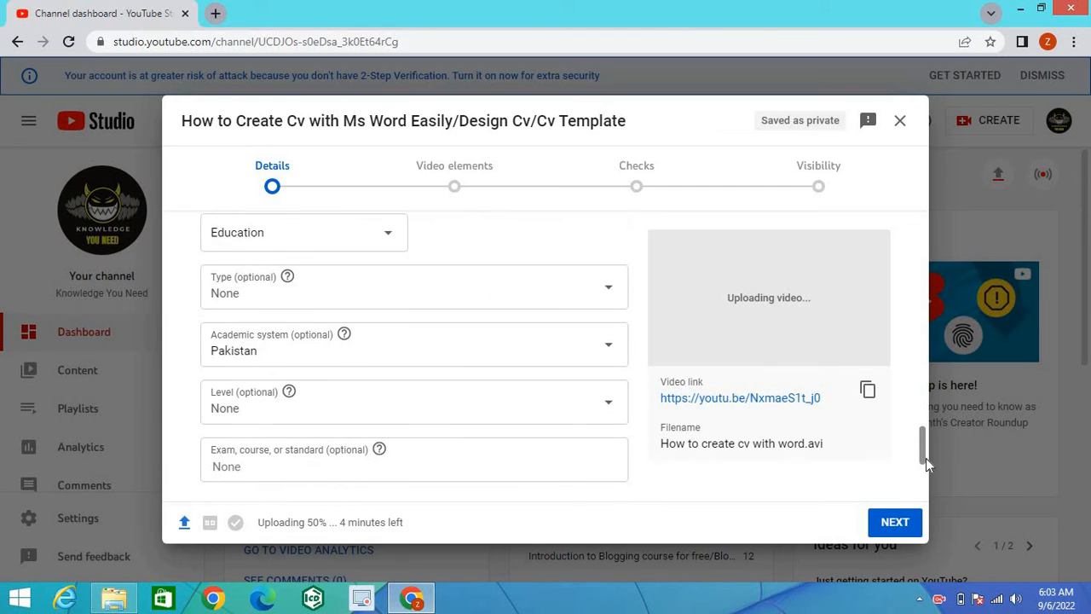
pyautogui.scroll(-1, 926, 457)
pyautogui.scroll(-2, 926, 482)
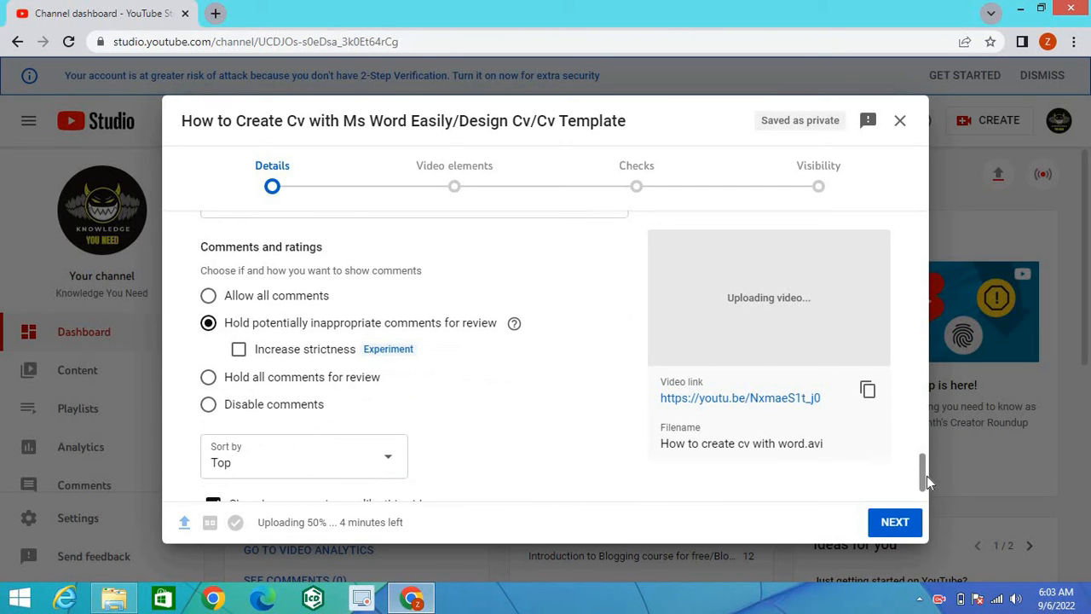
pyautogui.scroll(-1, 927, 476)
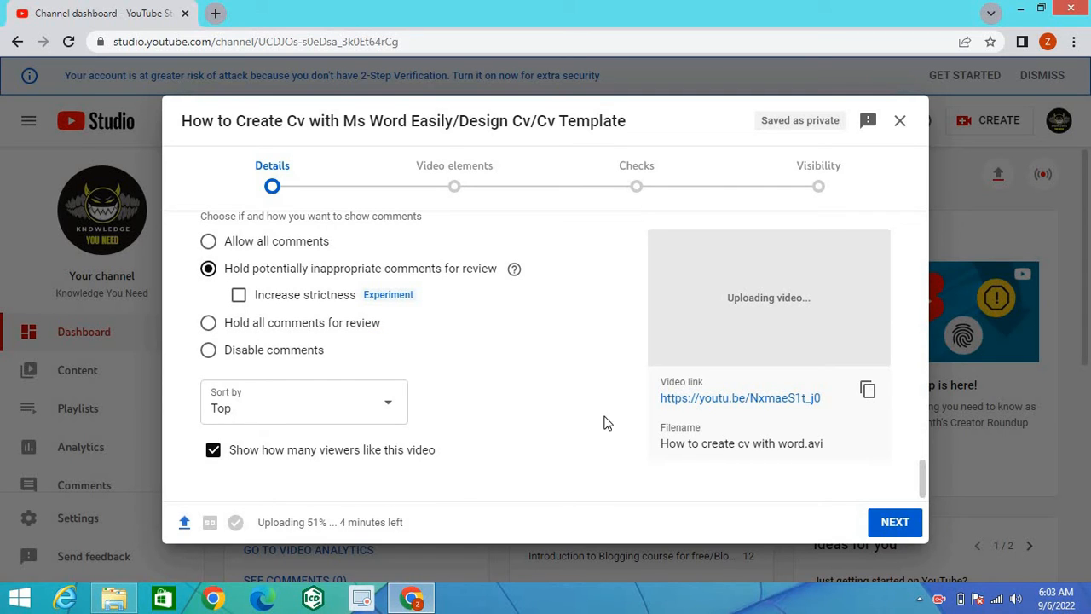
pyautogui.click(391, 408)
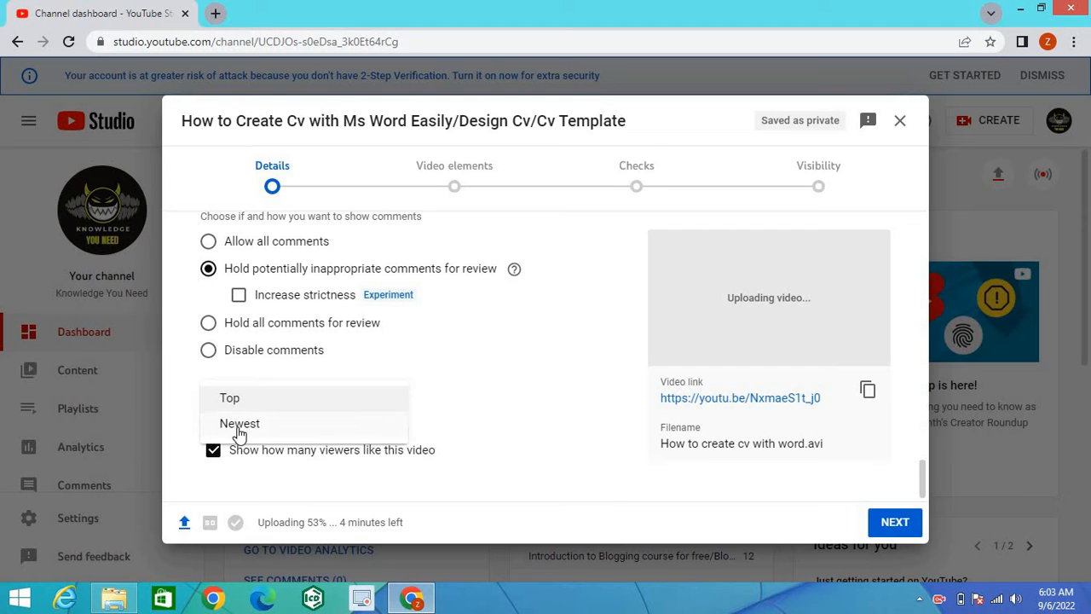
pyautogui.click(239, 430)
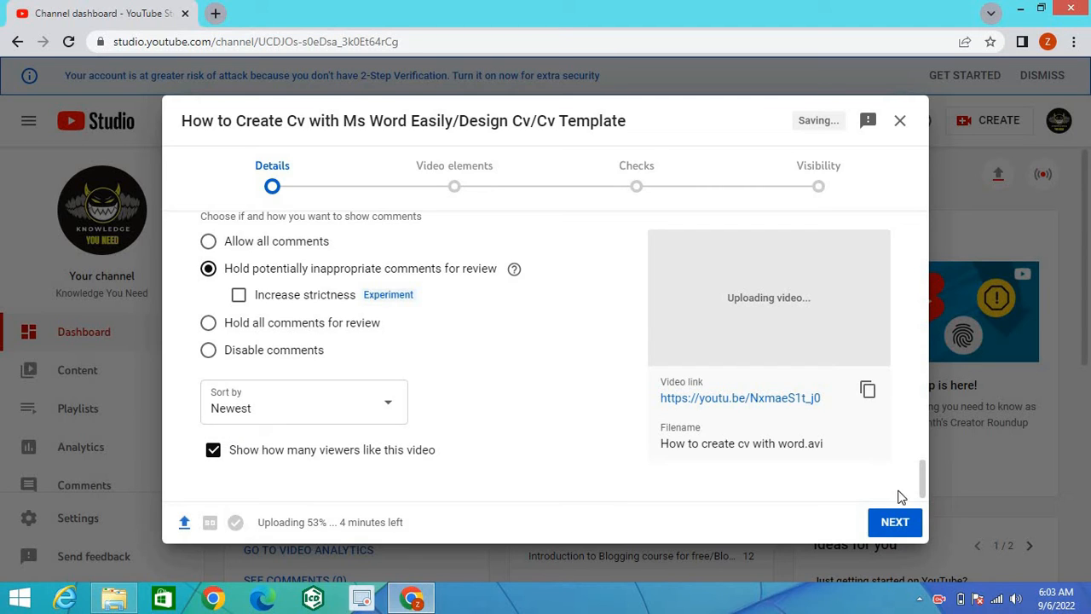
# Step: Upload the image "How to creae Cv with ms word Thumbnail" from the Desktop as the video's thumbnail
pyautogui.moveTo(924, 482); pyautogui.dragTo(920, 155)
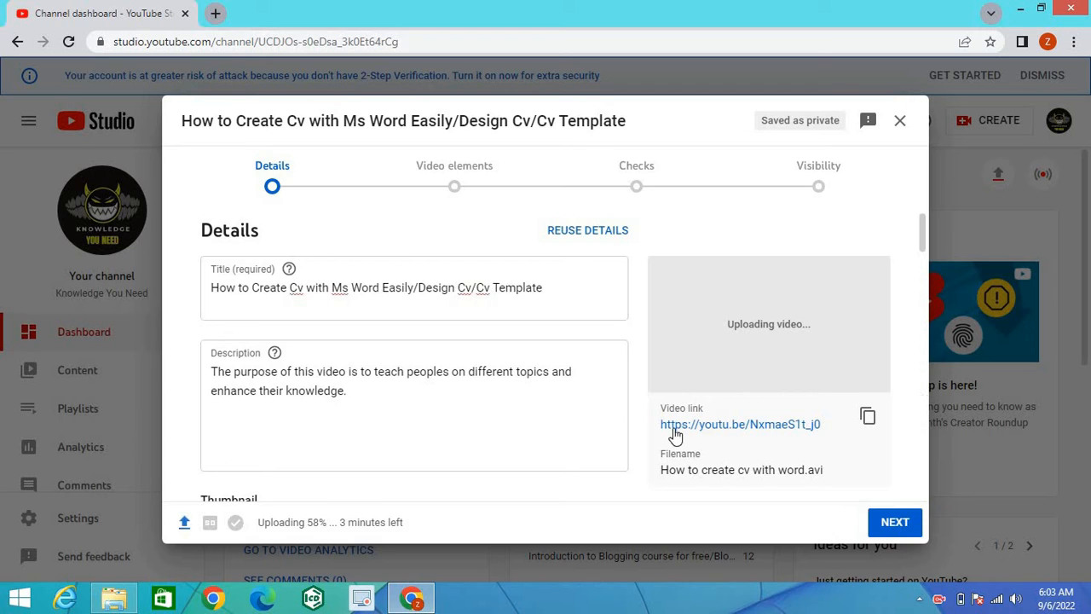
pyautogui.moveTo(186, 528)
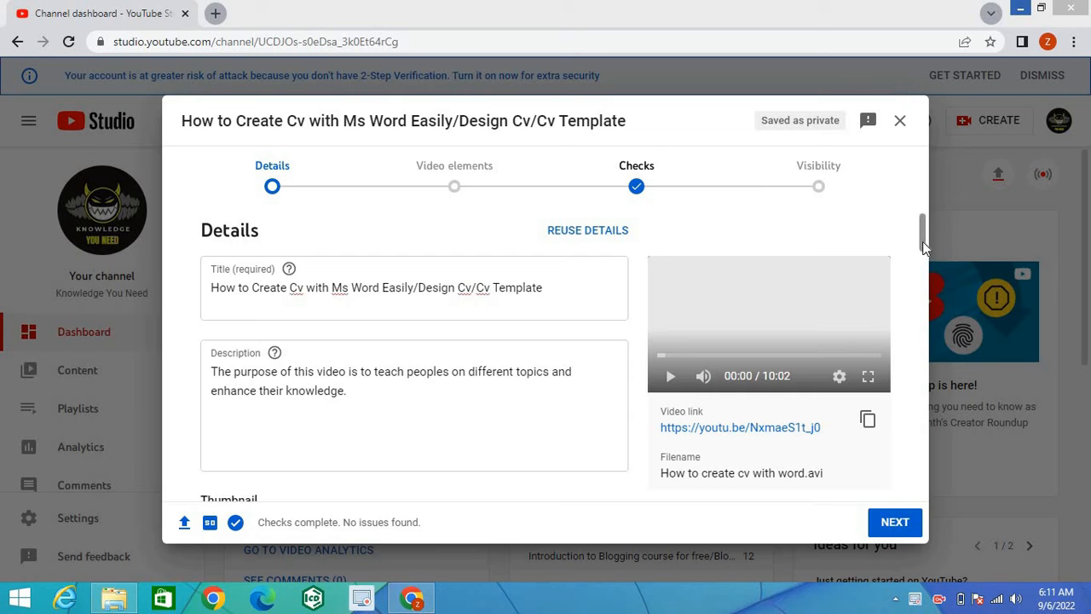
pyautogui.scroll(-3, 925, 245)
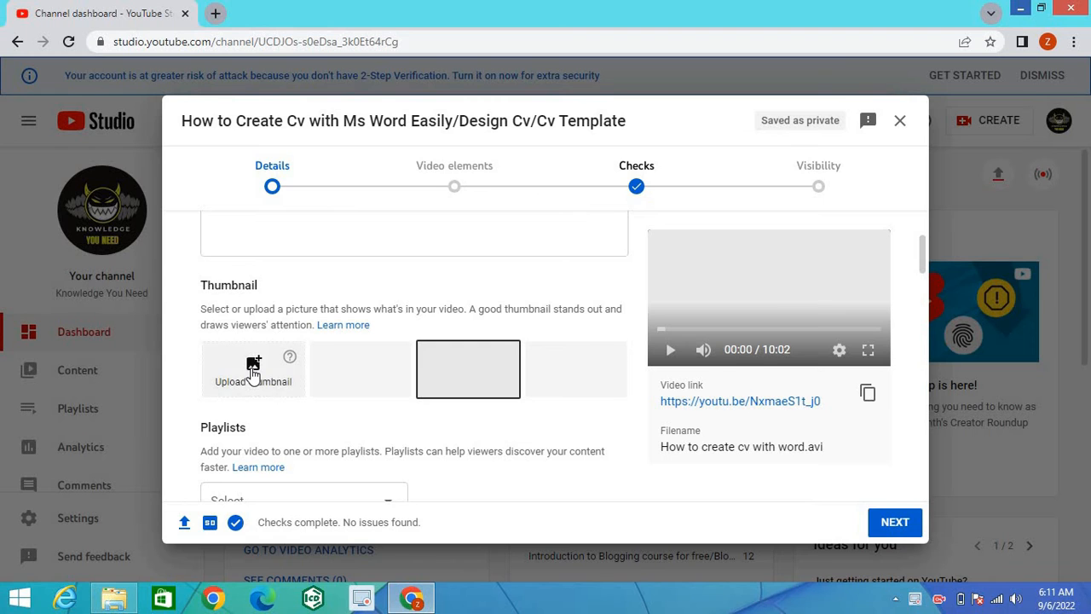
pyautogui.click(253, 371)
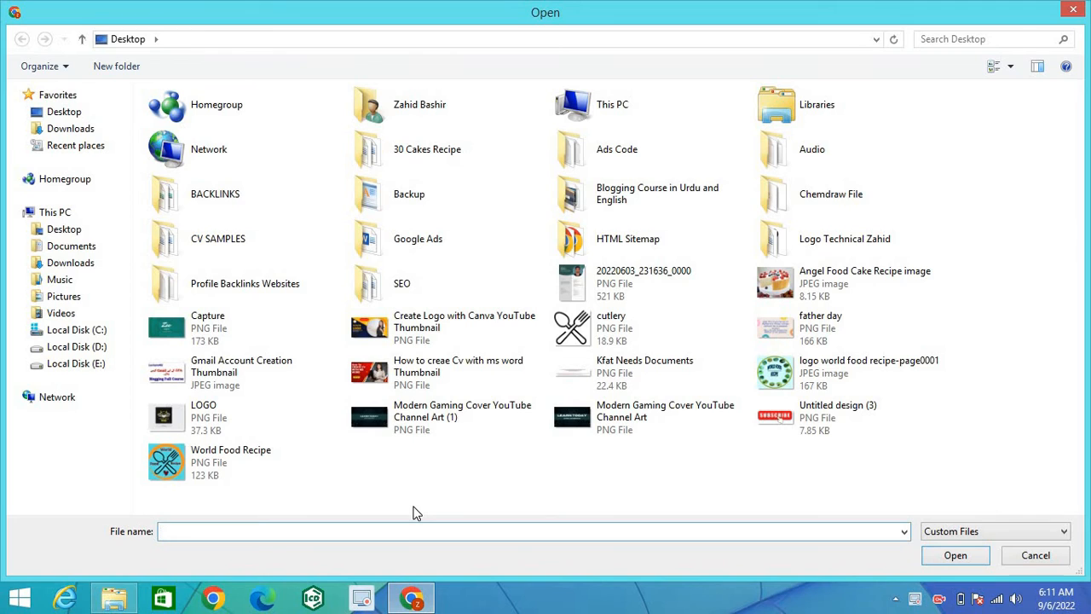
pyautogui.click(442, 383)
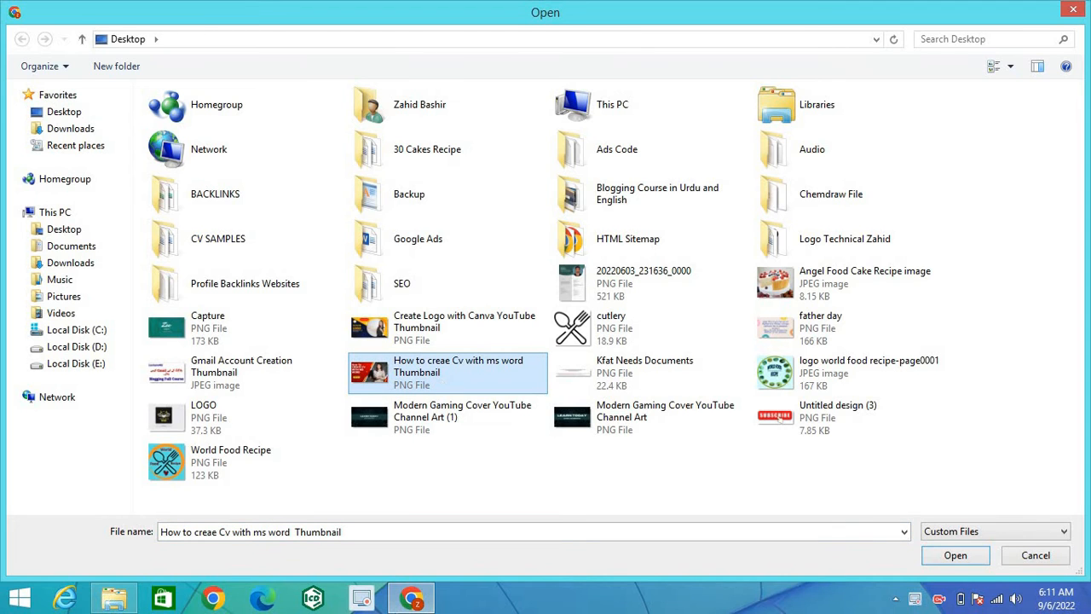
pyautogui.click(955, 556)
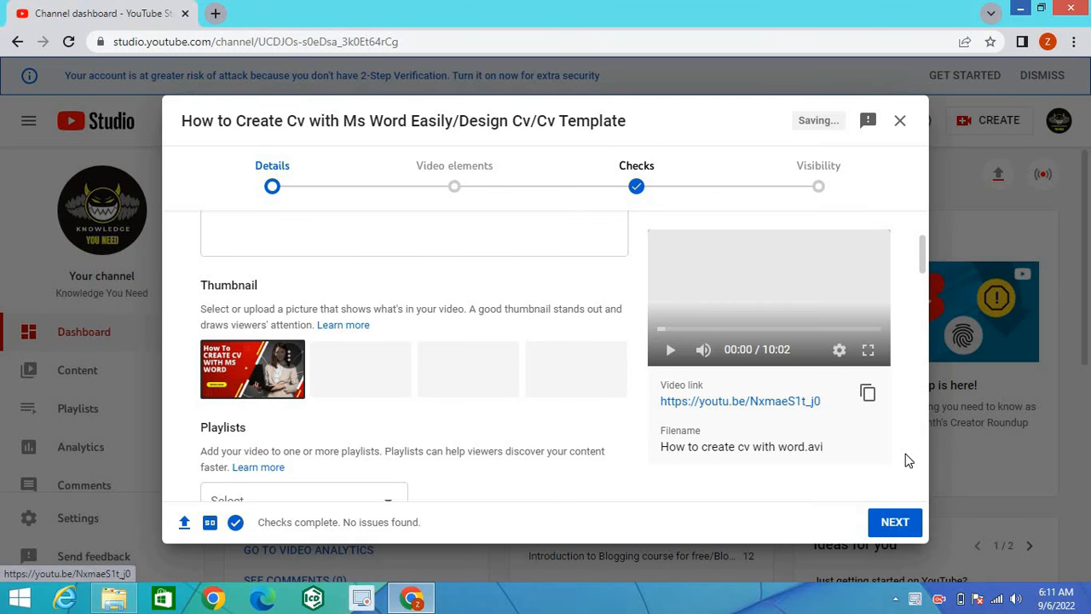
# Step: Advance the upload from Details through the Video elements and Checks stages to the Visibility stage
pyautogui.click(897, 530)
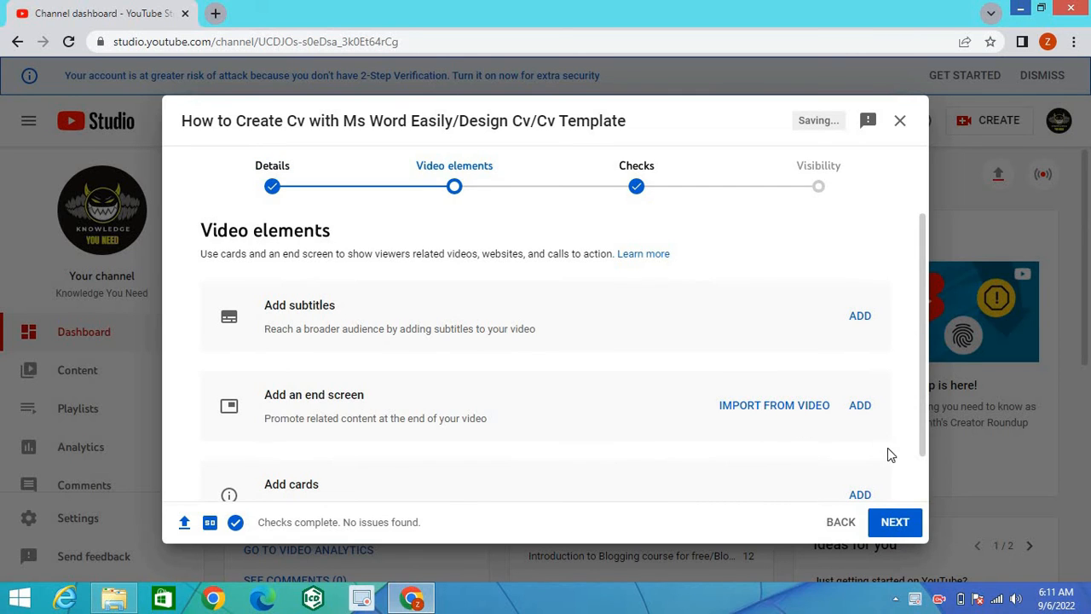
pyautogui.moveTo(922, 455); pyautogui.dragTo(930, 513)
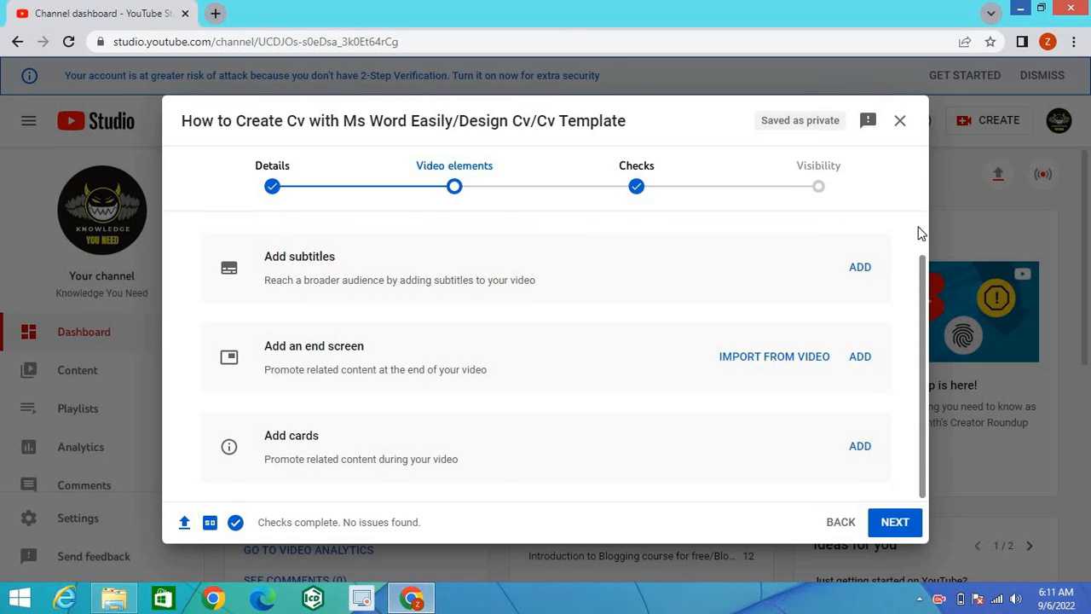
pyautogui.scroll(1, 919, 222)
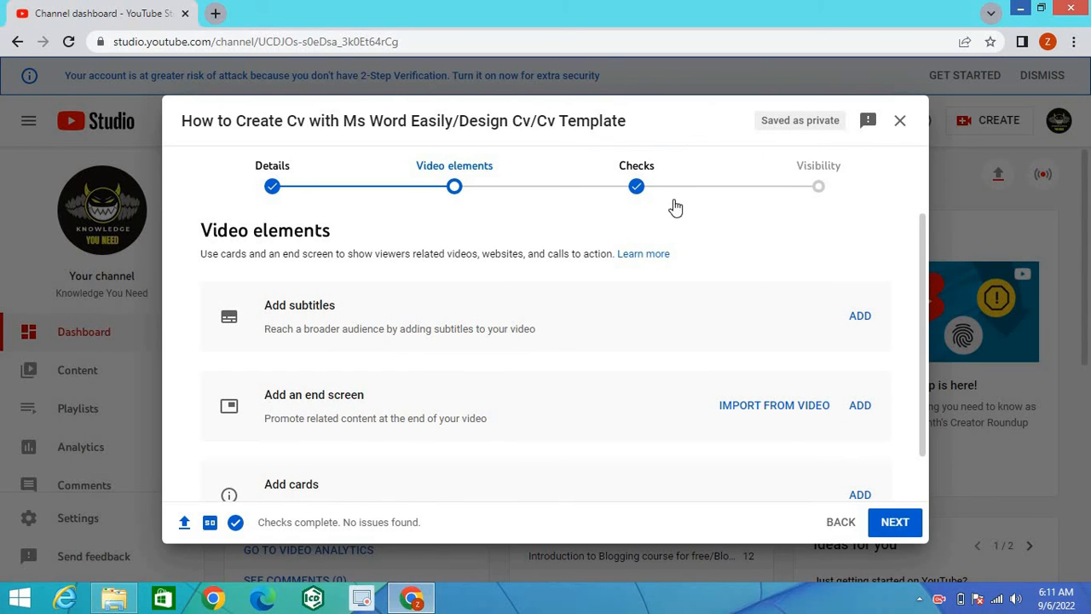
pyautogui.click(896, 523)
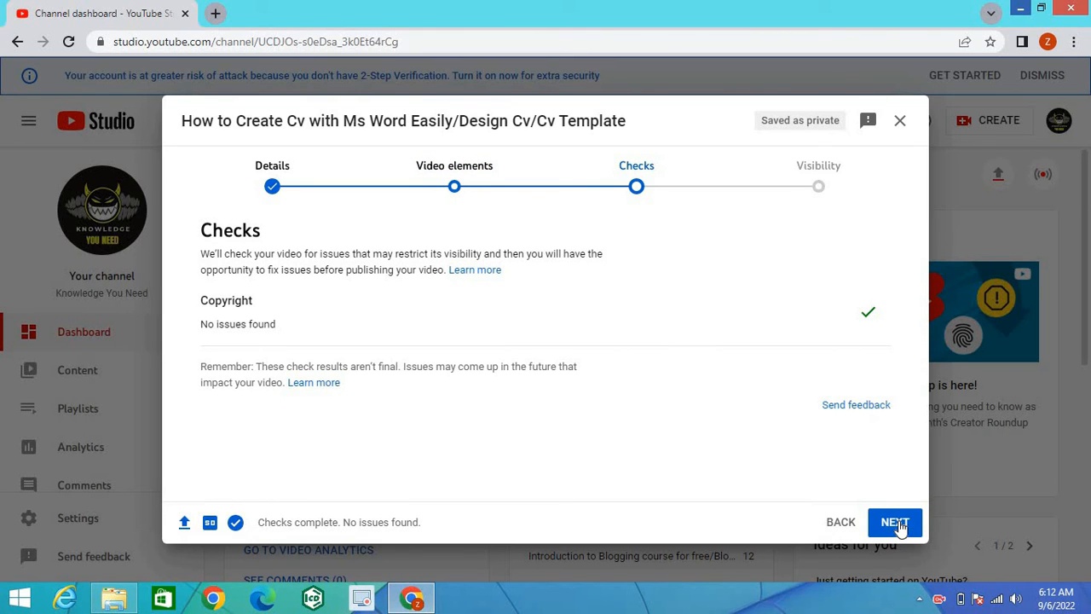
pyautogui.click(900, 526)
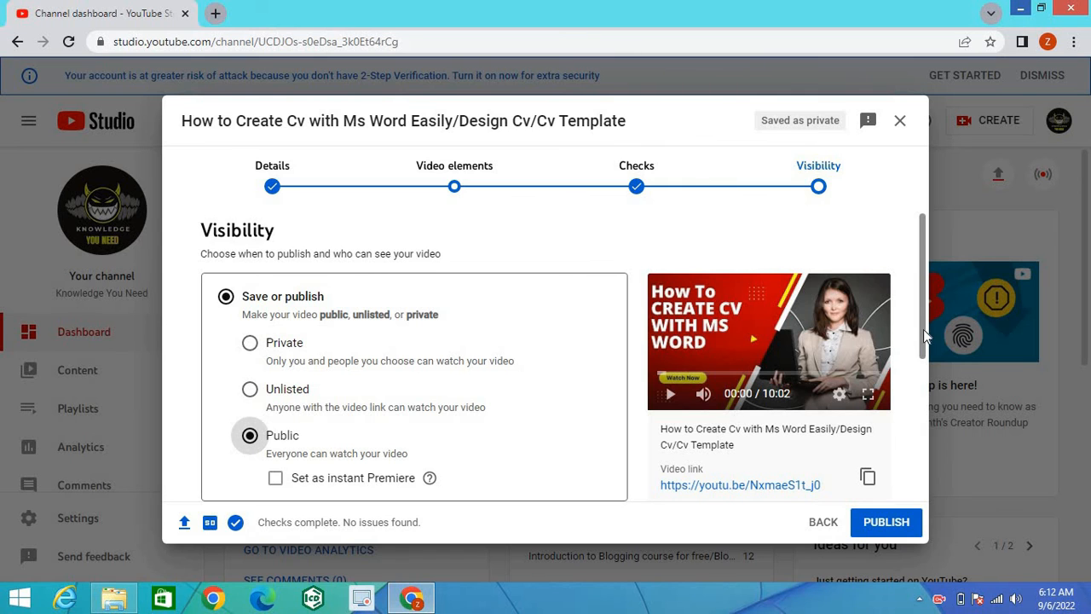
# Step: Publish the video with Public visibility and close the publication confirmation
pyautogui.moveTo(924, 317); pyautogui.dragTo(935, 499)
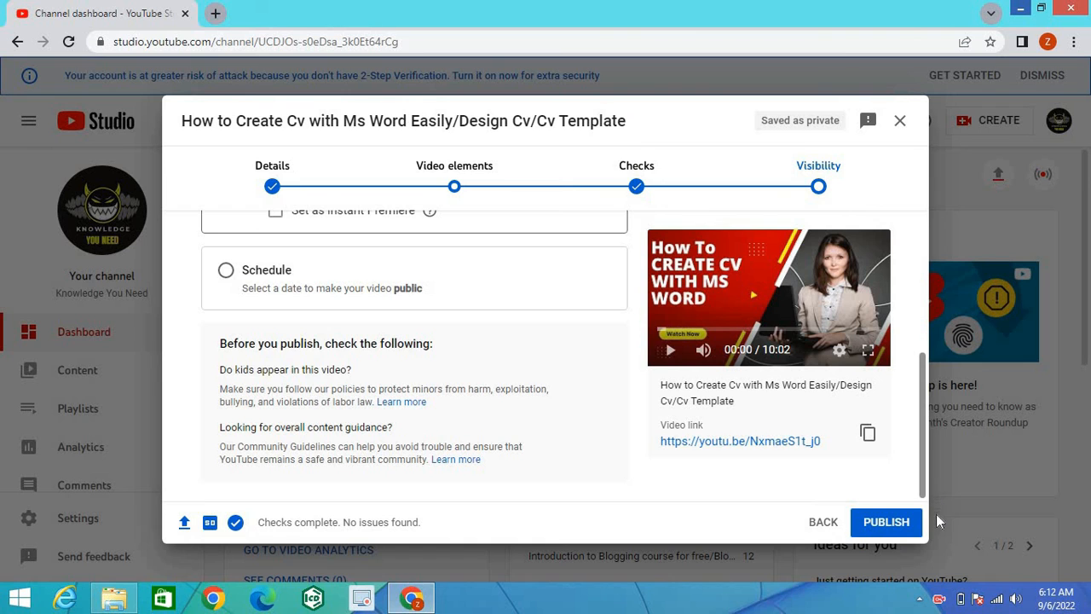
pyautogui.click(880, 534)
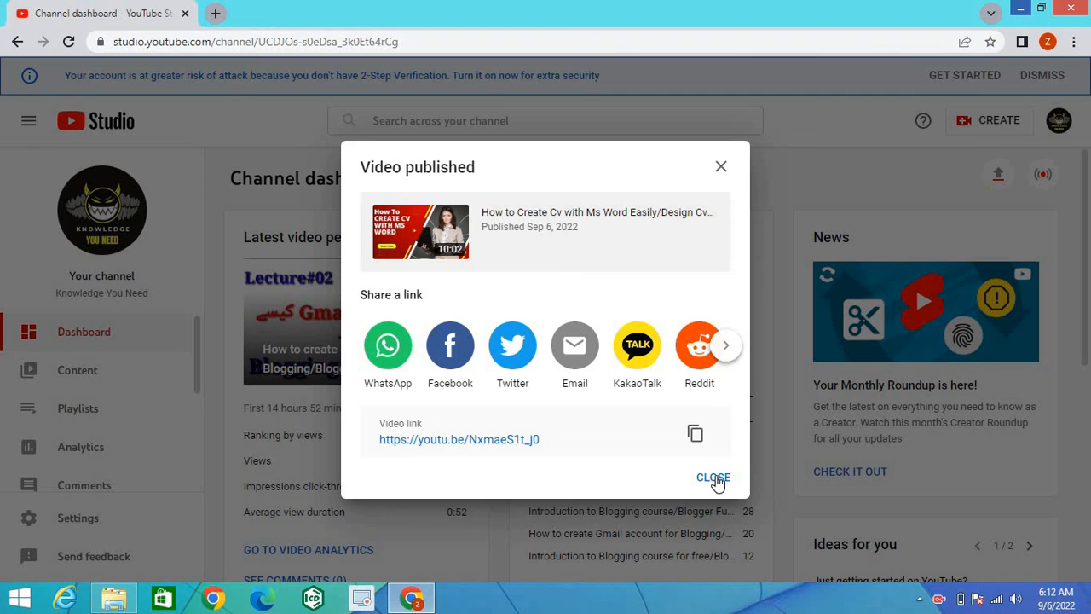
pyautogui.click(714, 480)
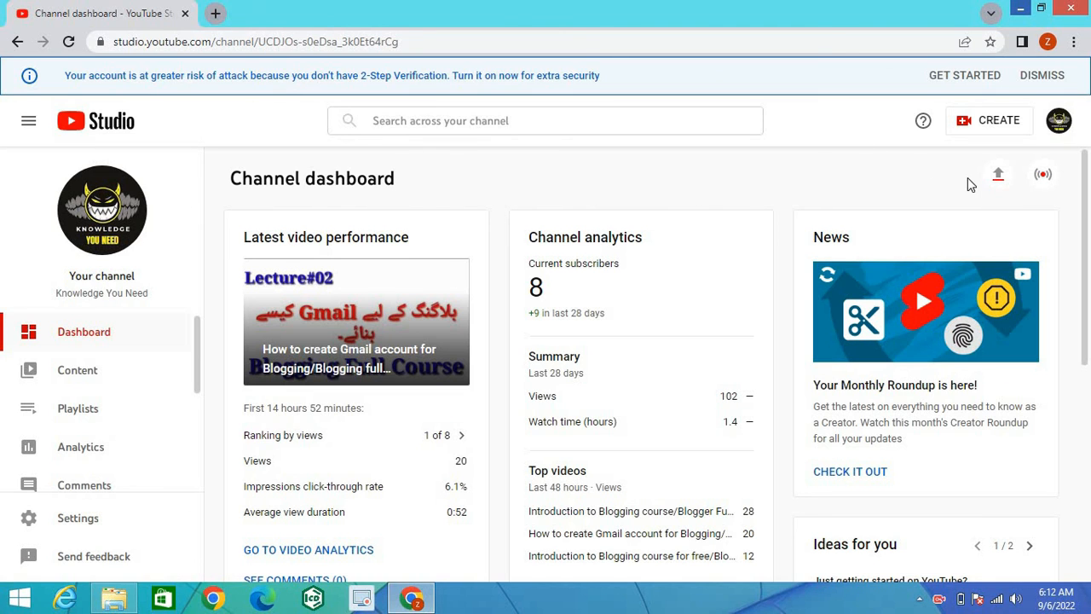
# Step: Open the channel's content list and check the entry of the newly published CV video
pyautogui.click(78, 371)
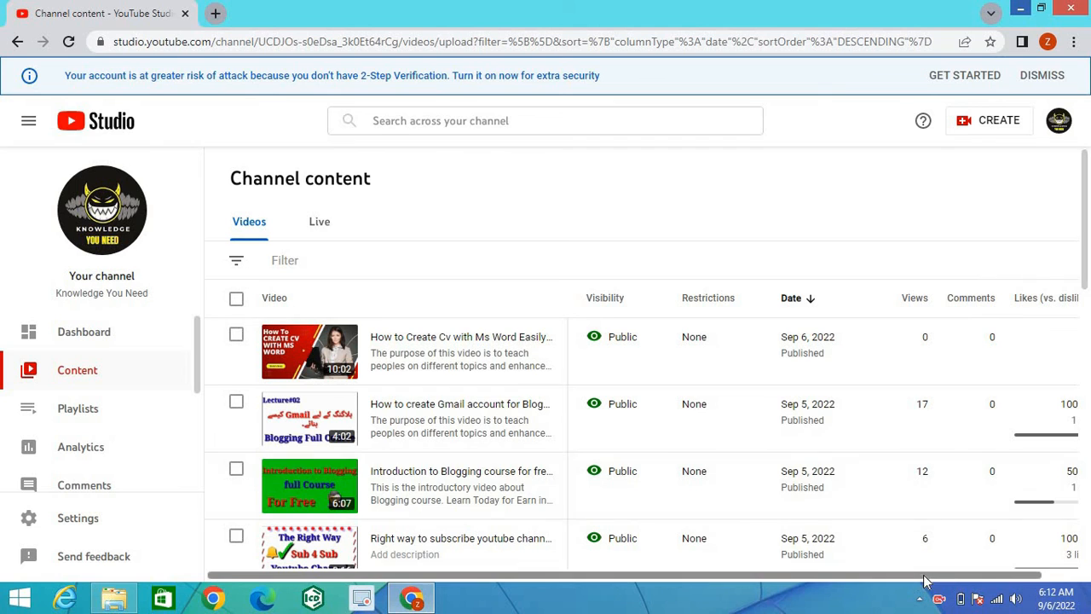
pyautogui.hscroll(2, 960, 582)
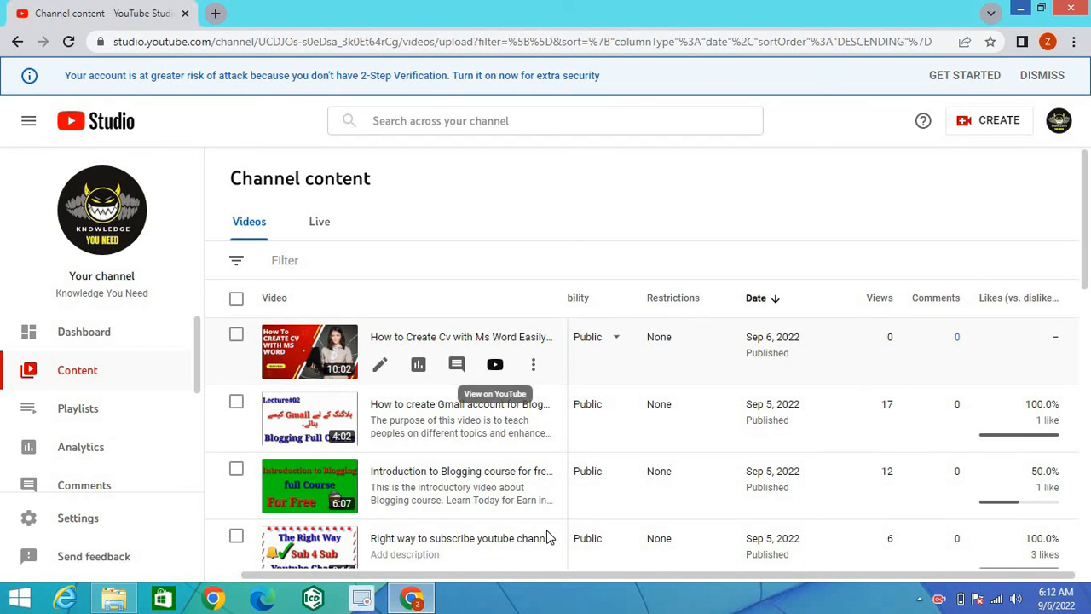
pyautogui.moveTo(409, 594)
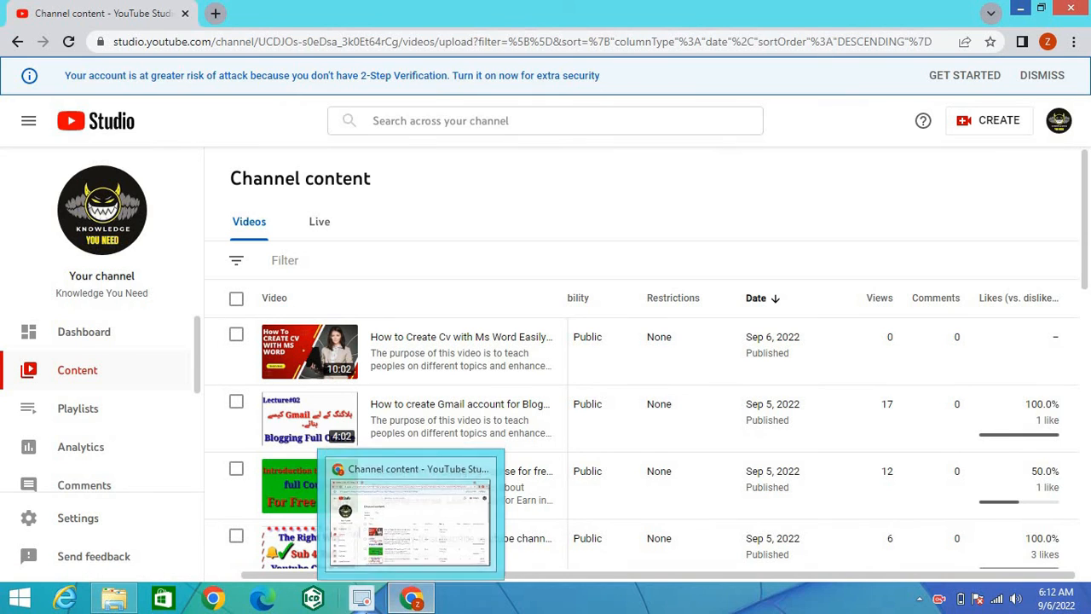